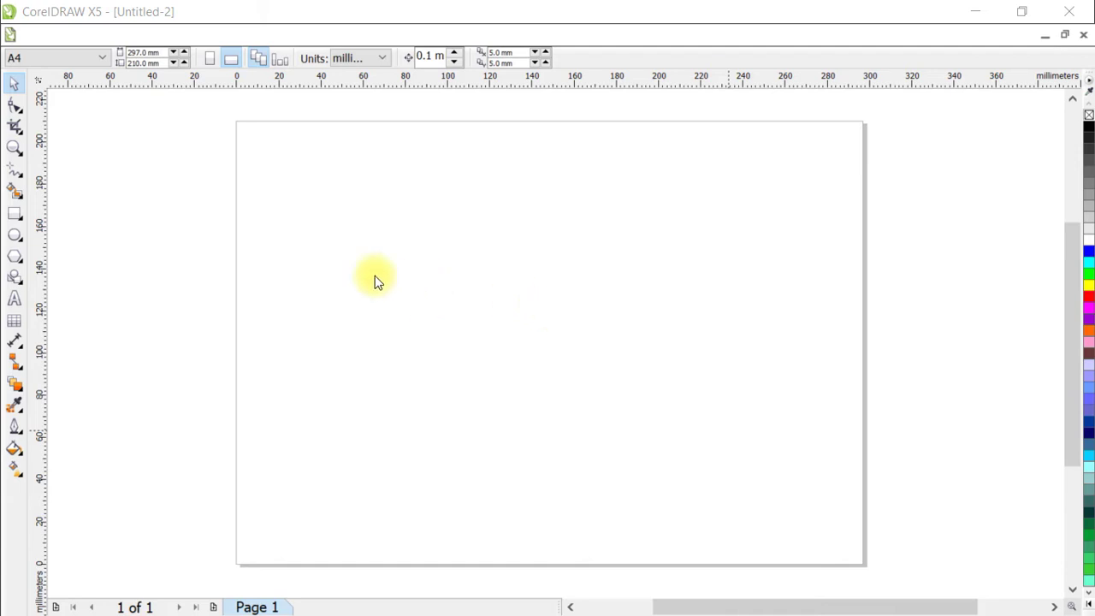
Draw a large circle on the page and a wide ellipse across its upper half.
{"action": "left_click", "coordinate": [14, 236]}
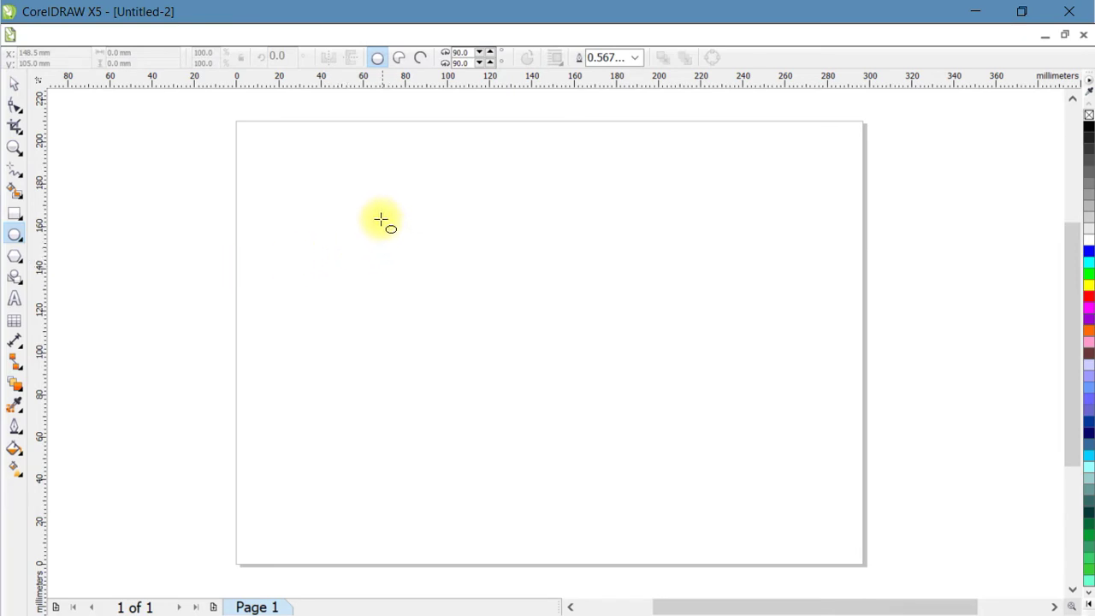
{"action": "left_click_drag", "start_coordinate": [390, 203], "coordinate": [625, 517]}
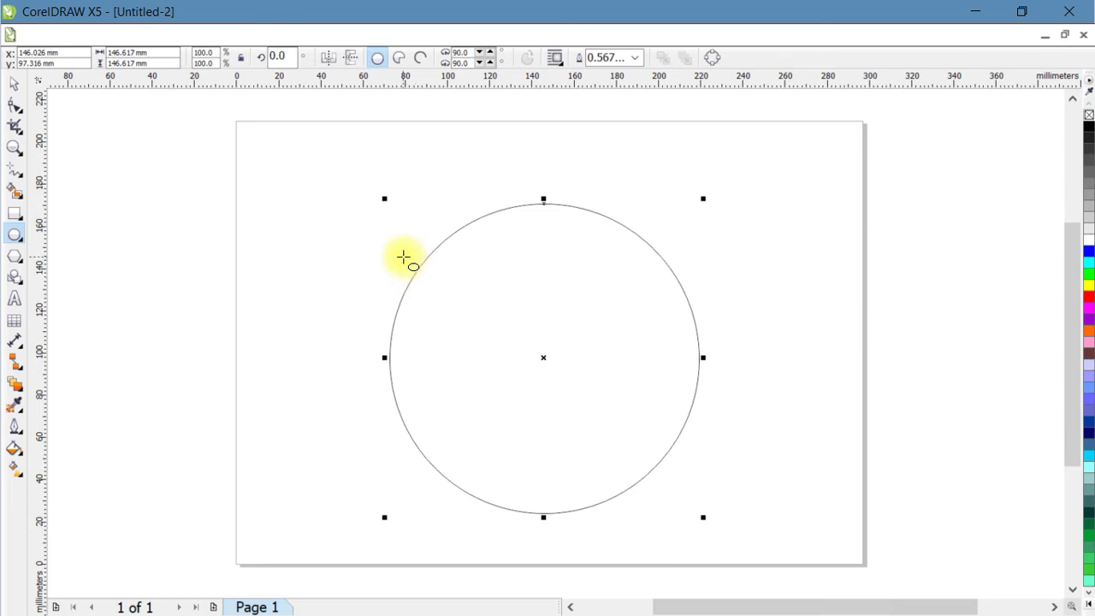
{"action": "left_click_drag", "start_coordinate": [409, 258], "coordinate": [688, 374]}
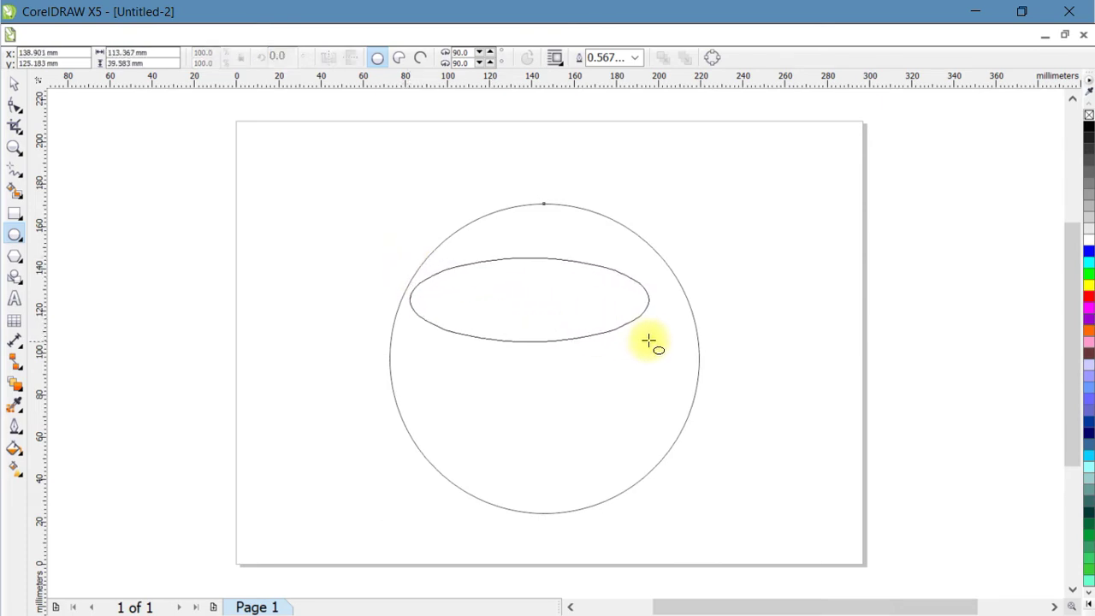
Select the ellipse and circle together and centre them horizontally with C.
{"action": "left_click", "coordinate": [13, 83]}
{"action": "left_click", "coordinate": [530, 414]}
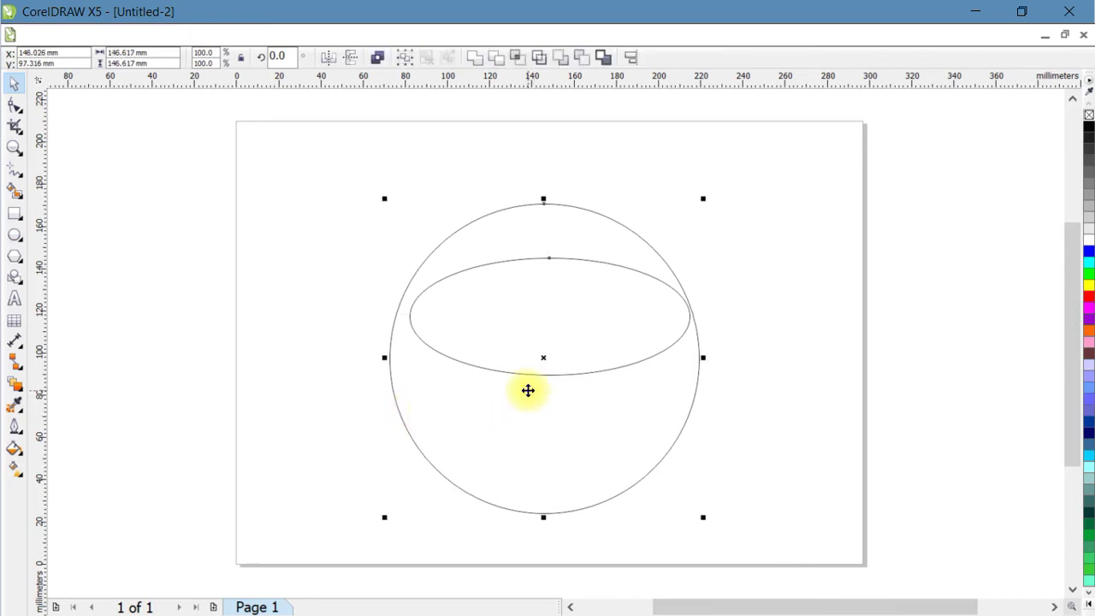
{"action": "key", "text": "c"}
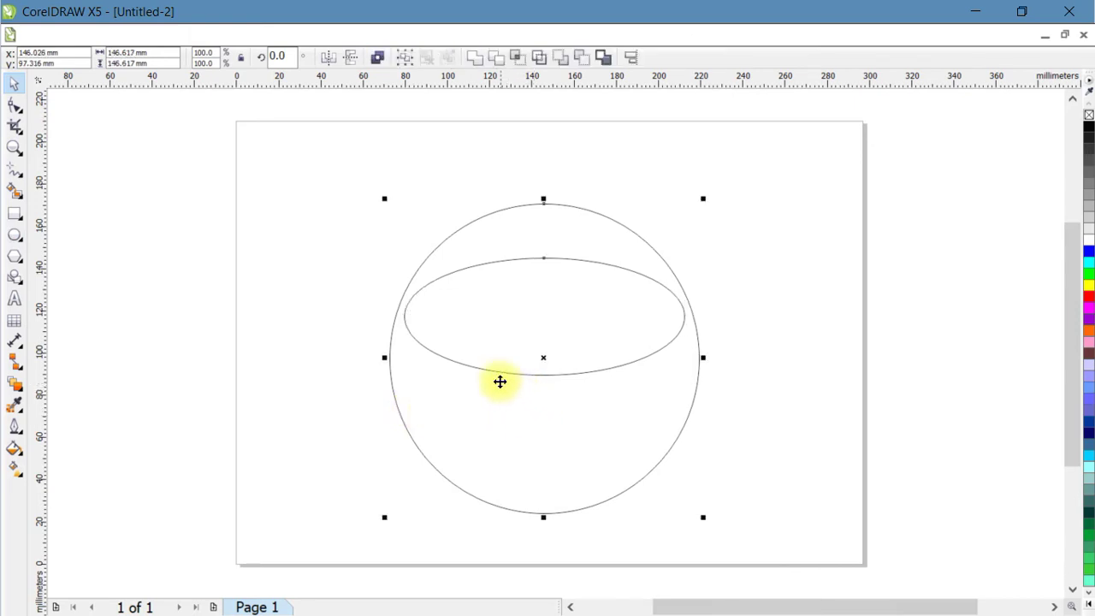
Raise the ellipse toward the circle's top, then select the ellipse followed by the circle.
{"action": "left_click", "coordinate": [740, 272]}
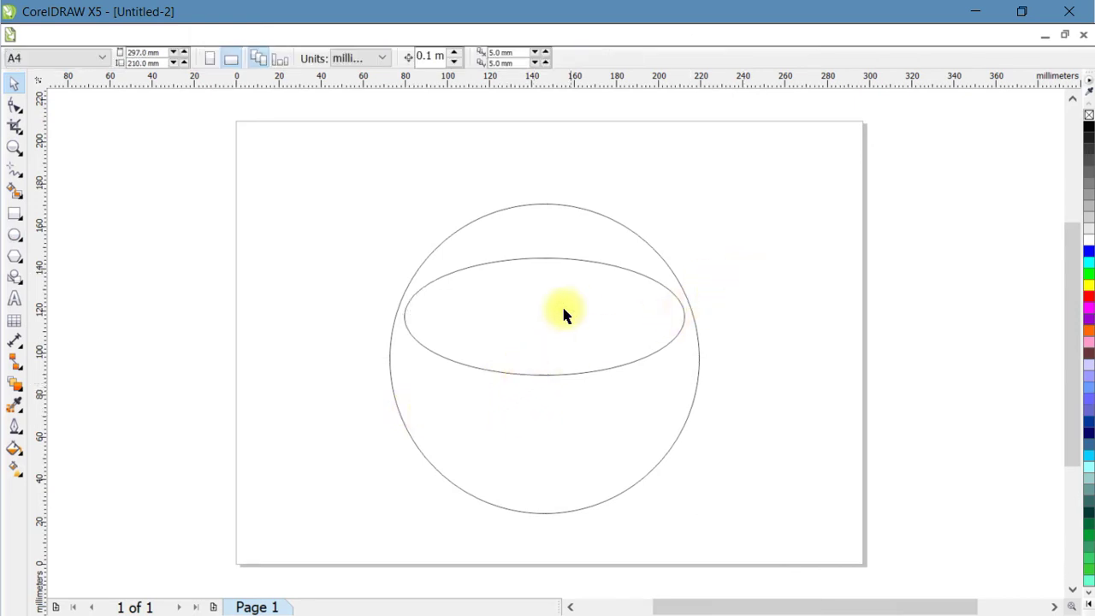
{"action": "left_click_drag", "start_coordinate": [565, 315], "coordinate": [565, 291]}
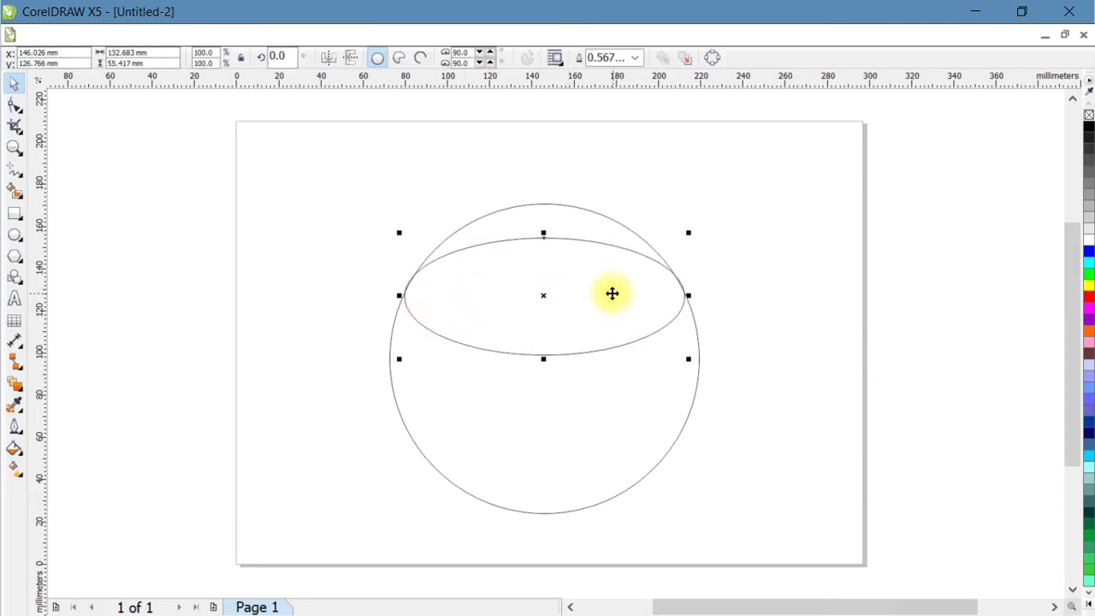
{"action": "left_click", "coordinate": [601, 232]}
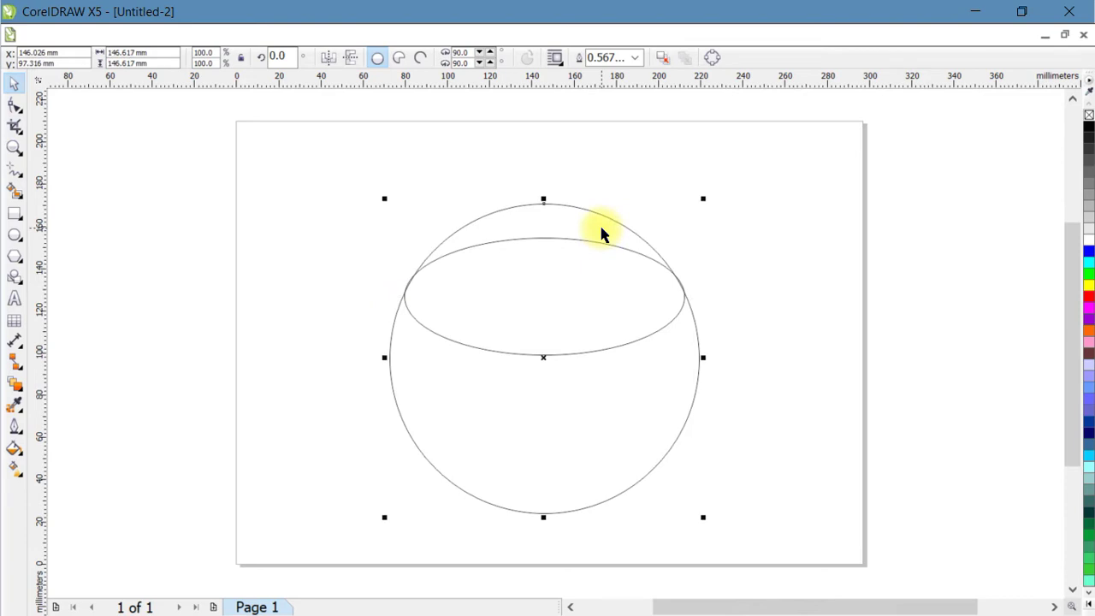
{"action": "left_click", "coordinate": [746, 239]}
{"action": "left_click", "coordinate": [560, 269]}
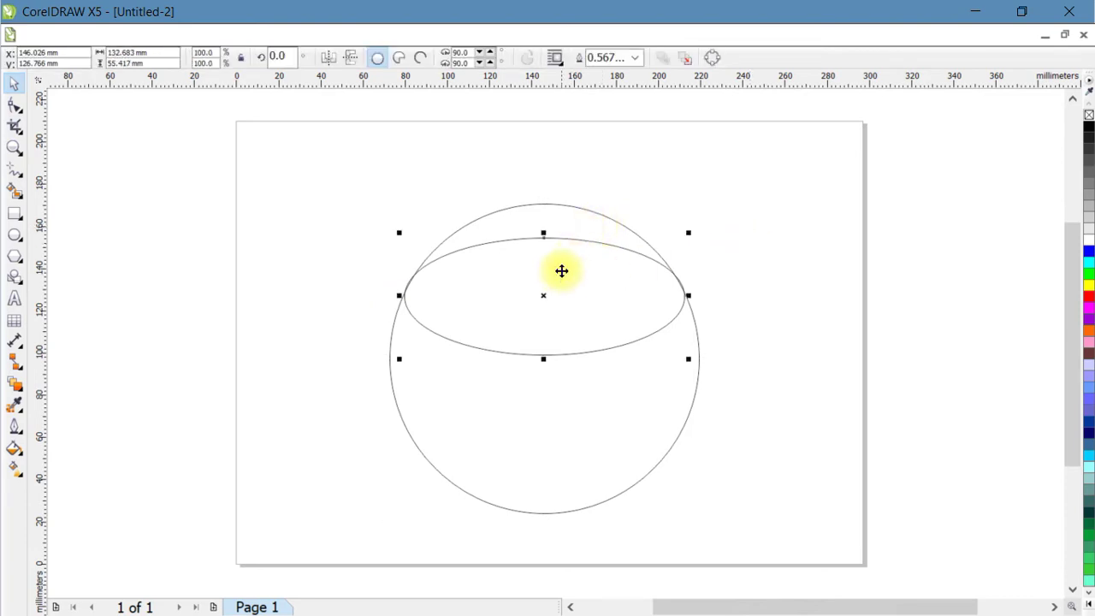
{"action": "left_click", "coordinate": [581, 221], "text": "shift"}
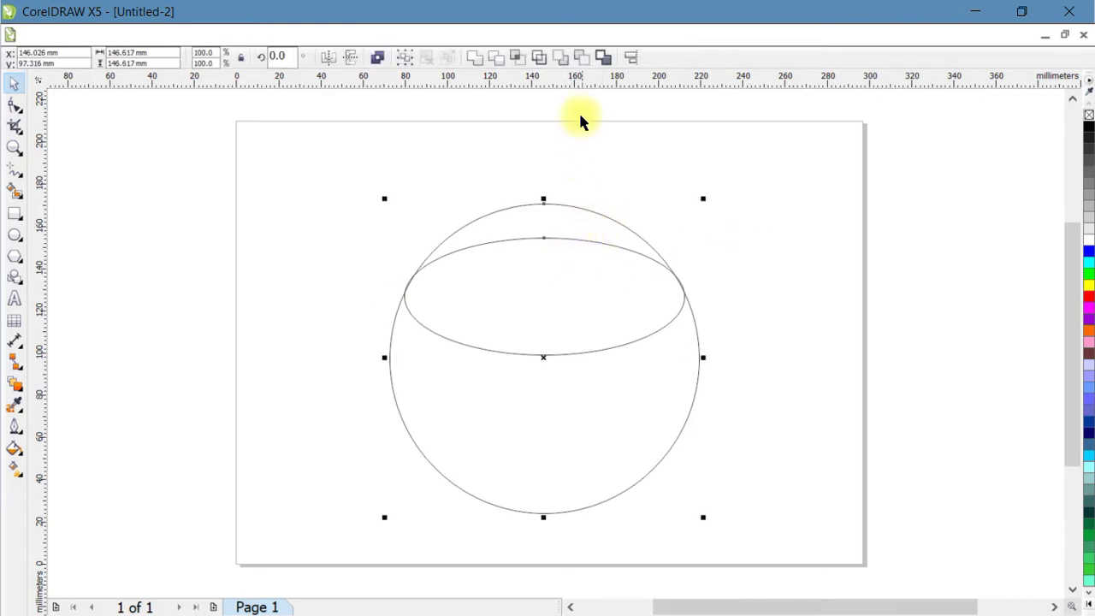
Trim the circle with the ellipse, test-moving the trimmed circle and undoing the move.
{"action": "left_click", "coordinate": [503, 63]}
{"action": "left_click", "coordinate": [496, 206]}
{"action": "left_click_drag", "start_coordinate": [536, 210], "coordinate": [328, 200]}
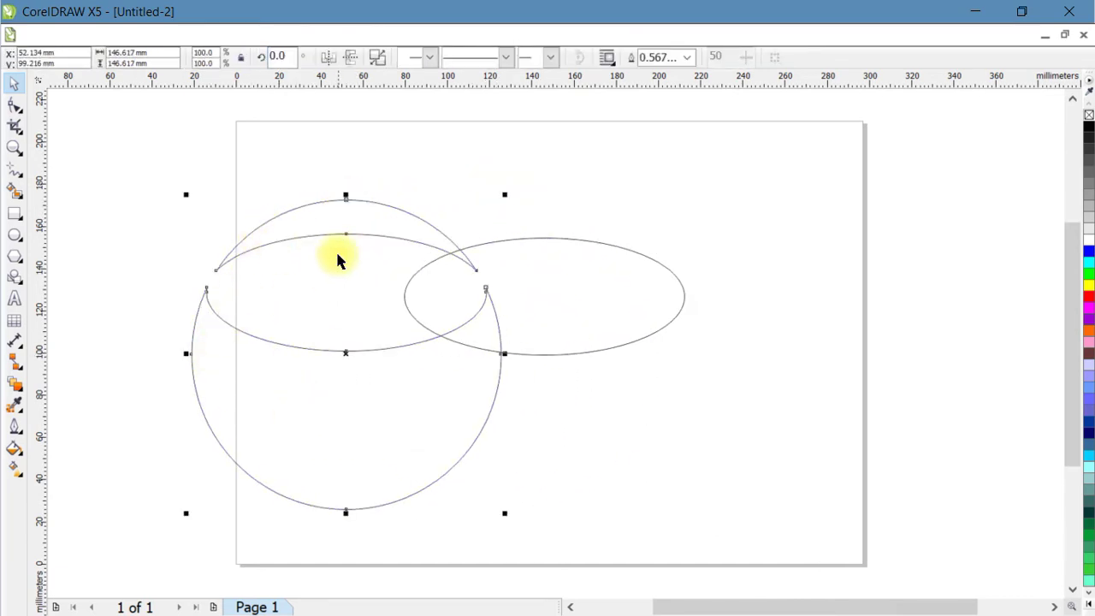
{"action": "key", "text": "ctrl+z"}
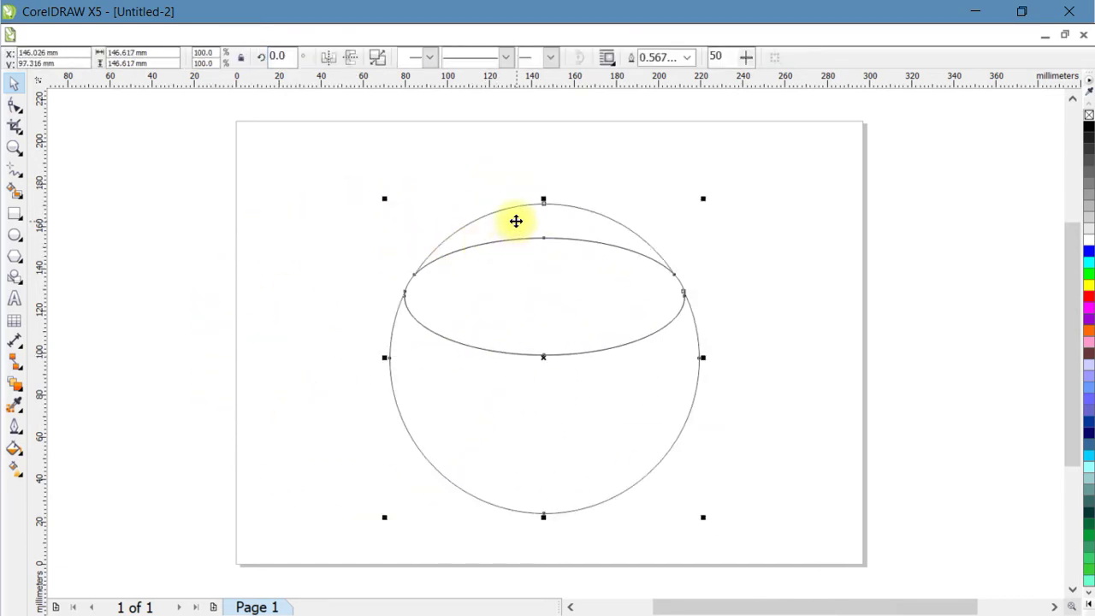
Break the trimmed circle apart and delete the arc above the rim.
{"action": "right_click", "coordinate": [516, 221]}
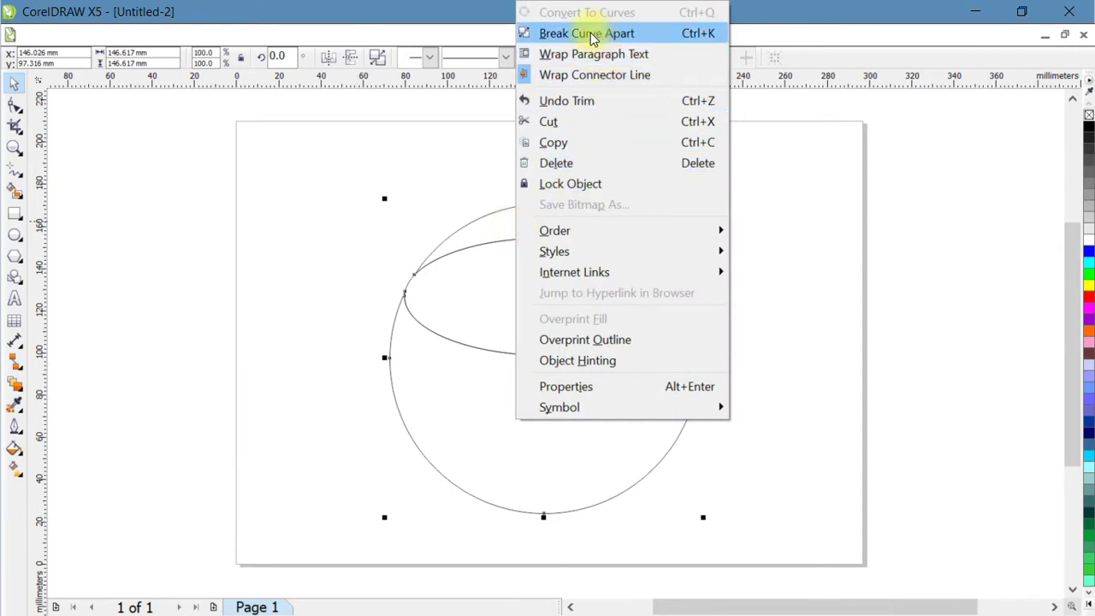
{"action": "left_click", "coordinate": [663, 34]}
{"action": "left_click", "coordinate": [665, 222]}
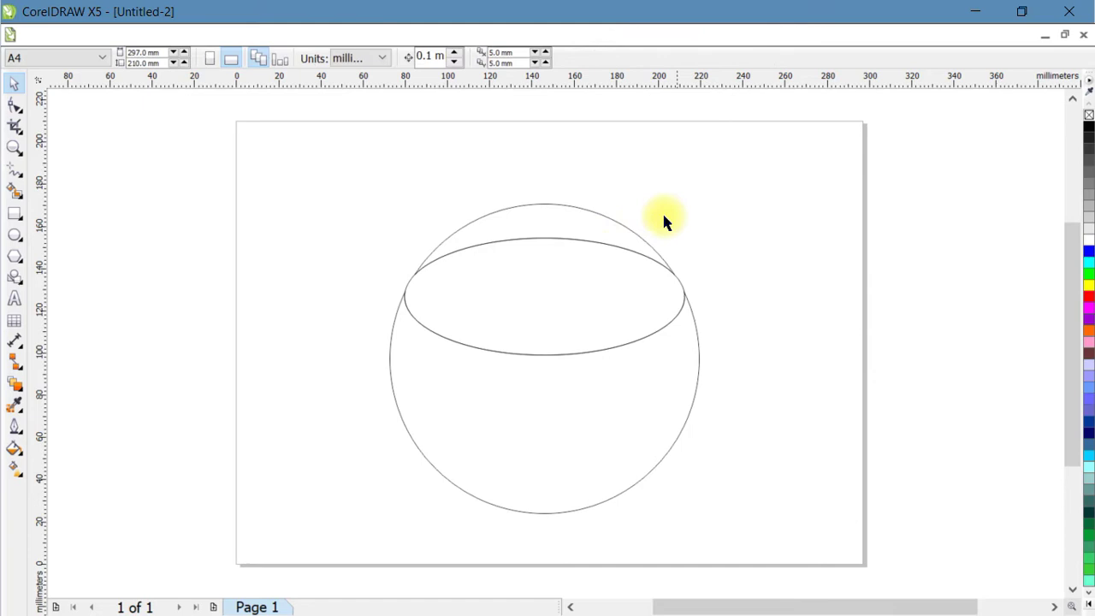
{"action": "left_click", "coordinate": [578, 213]}
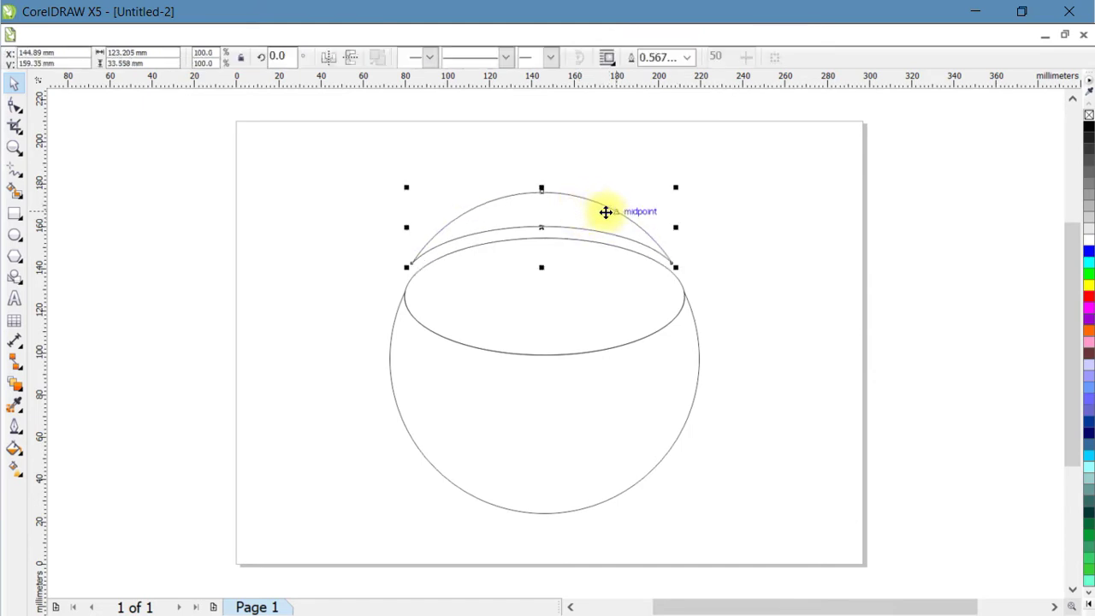
{"action": "key", "text": "Delete"}
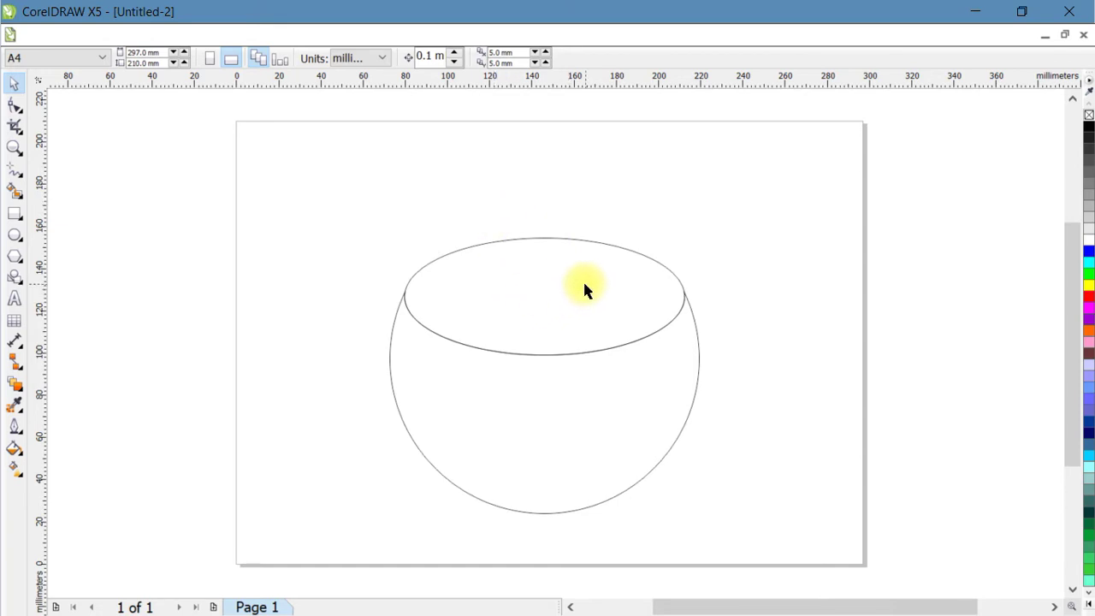
Drop a copy of the rim ellipse lower in the bowl, send it behind the rim, and leave it unfilled.
{"action": "left_click_drag", "start_coordinate": [596, 282], "coordinate": [587, 347]}
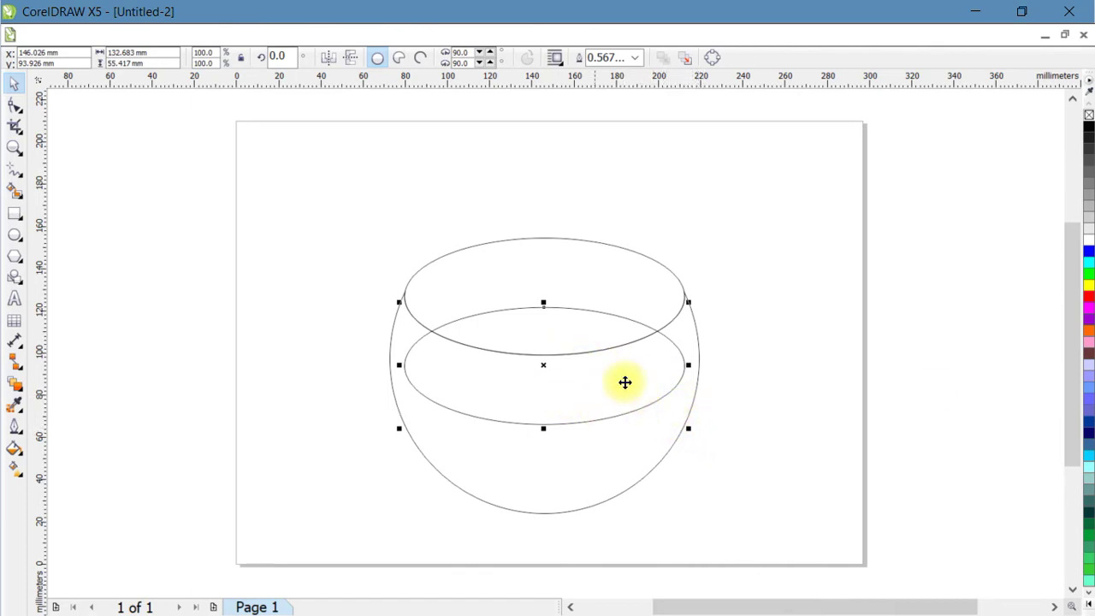
{"action": "left_click", "coordinate": [1089, 341]}
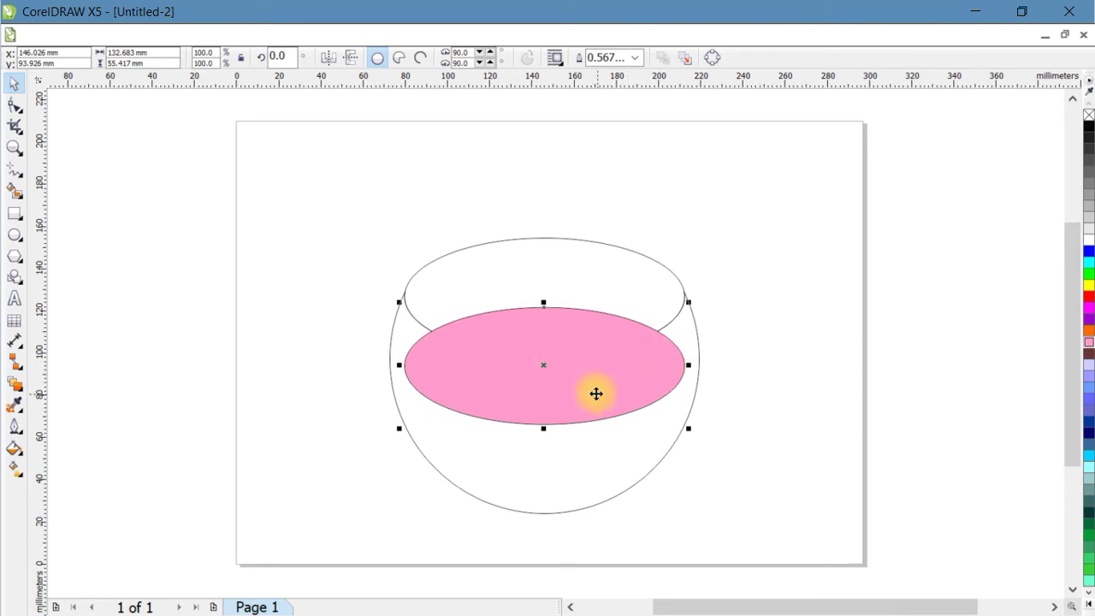
{"action": "key", "text": "shift+Page_Down"}
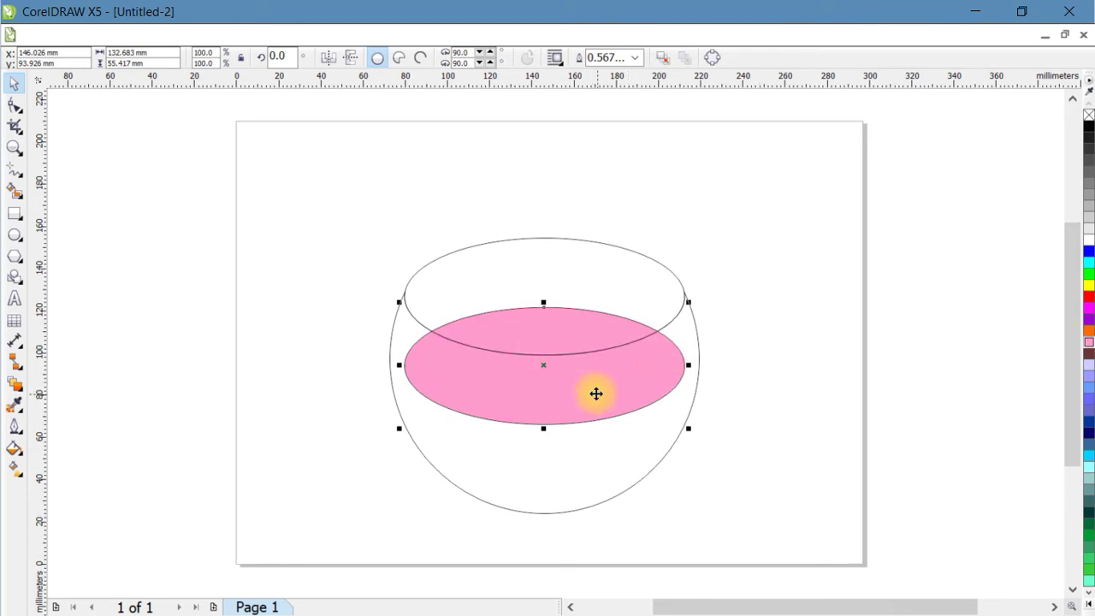
{"action": "left_click", "coordinate": [770, 335]}
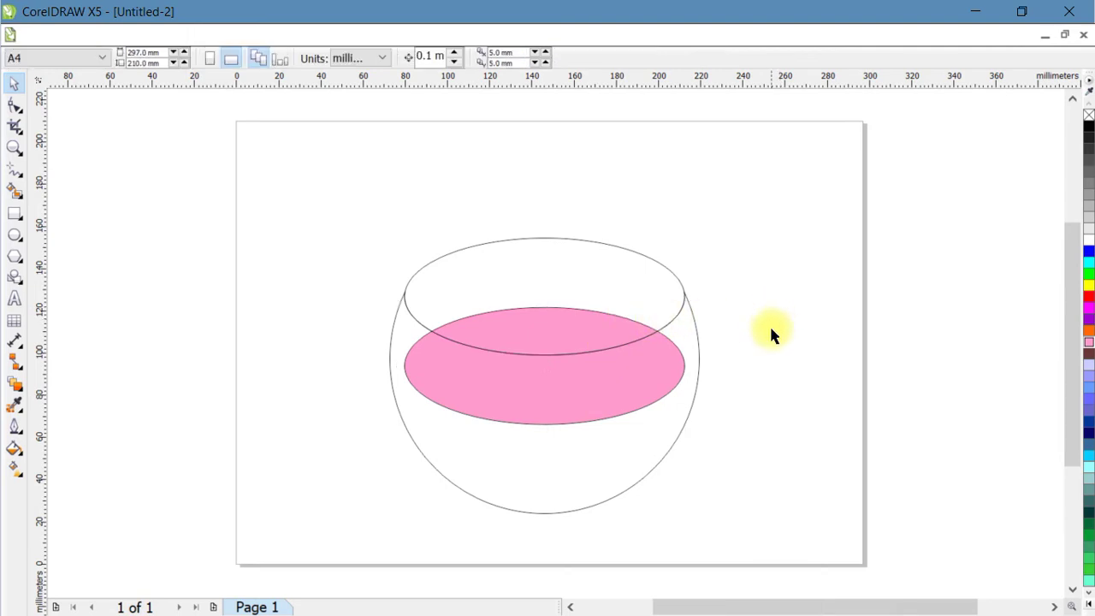
{"action": "left_click", "coordinate": [656, 406]}
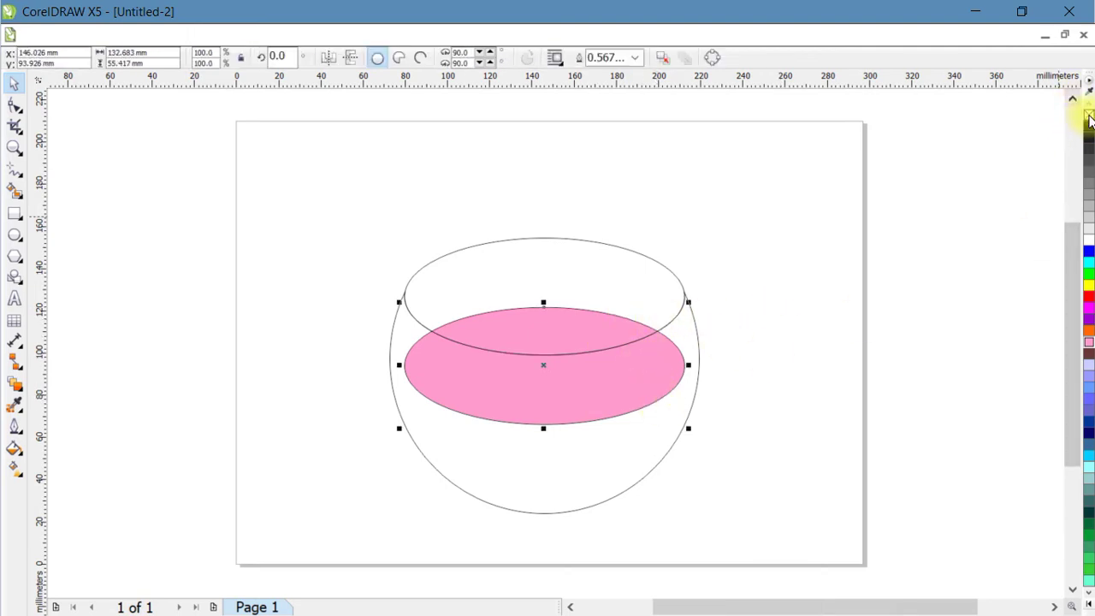
{"action": "left_click", "coordinate": [1089, 119]}
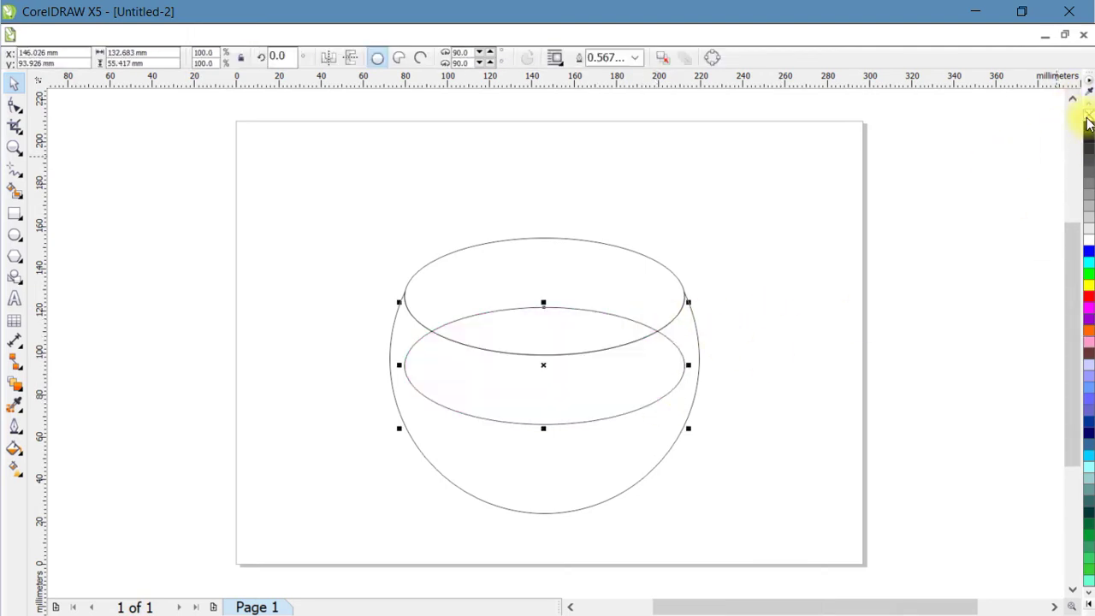
{"action": "left_click", "coordinate": [718, 219]}
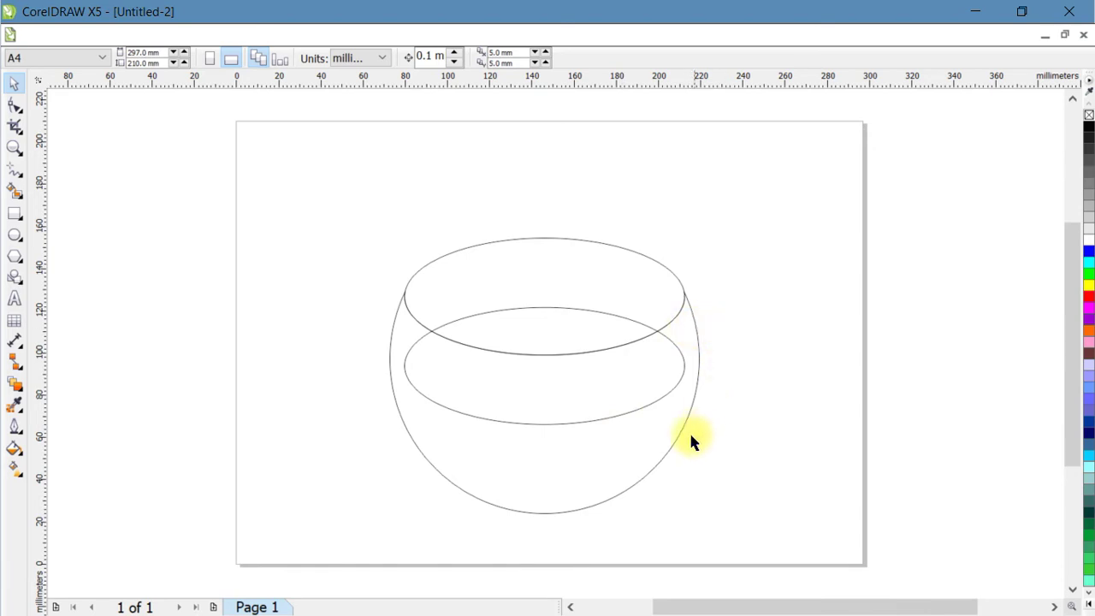
Draw a circle left of the bowl, add a 74% concentric copy inside, and select both.
{"action": "left_click", "coordinate": [14, 234]}
{"action": "left_click_drag", "start_coordinate": [163, 222], "coordinate": [351, 405]}
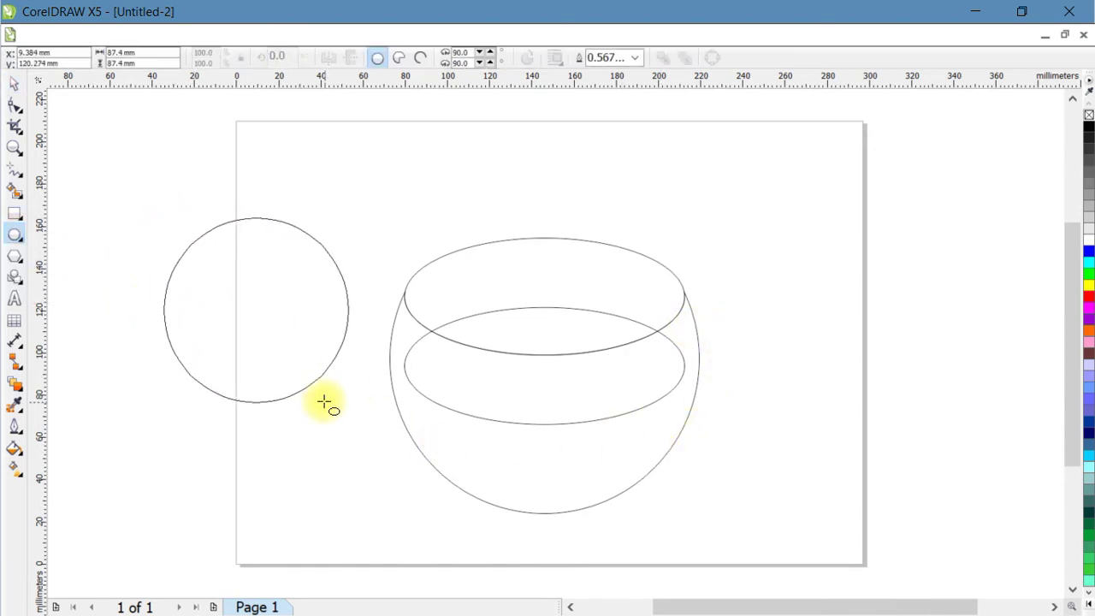
{"action": "left_click", "coordinate": [16, 84]}
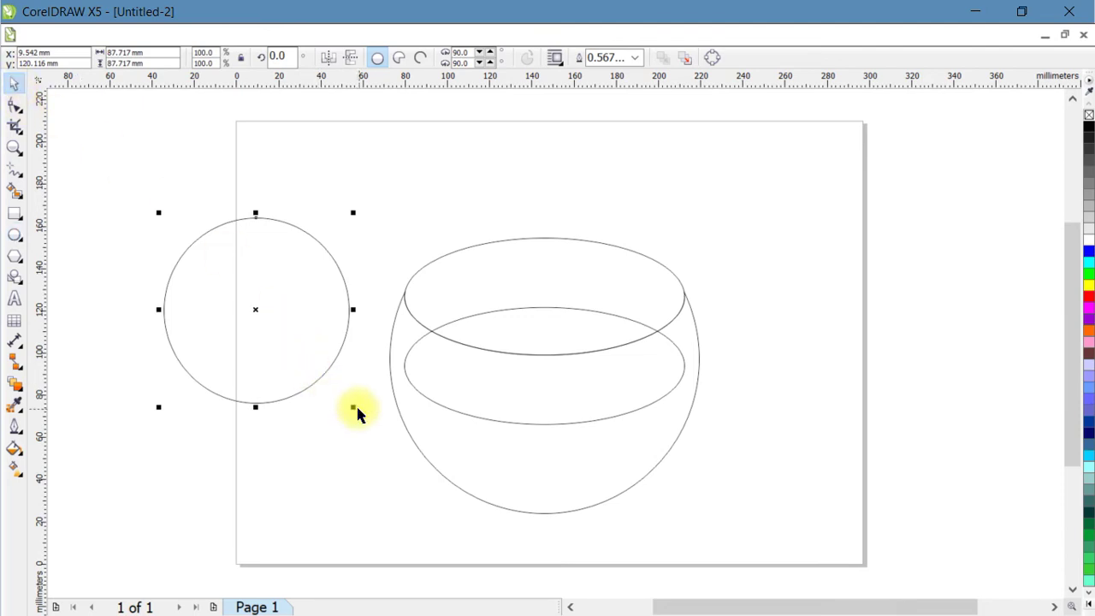
{"action": "left_click_drag", "start_coordinate": [353, 409], "coordinate": [330, 412]}
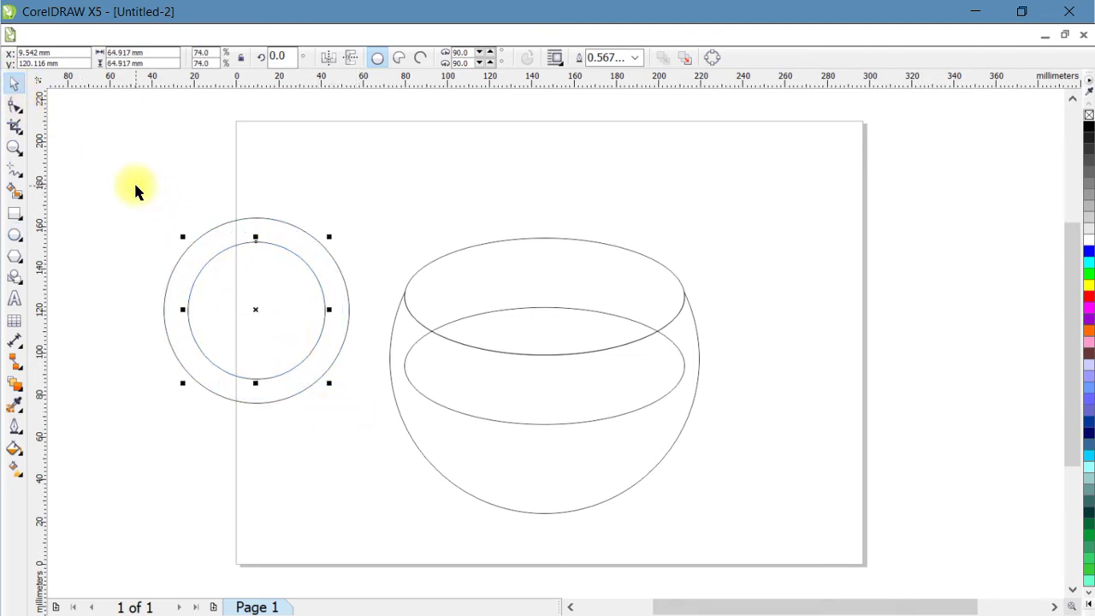
{"action": "left_click_drag", "start_coordinate": [133, 180], "coordinate": [394, 435]}
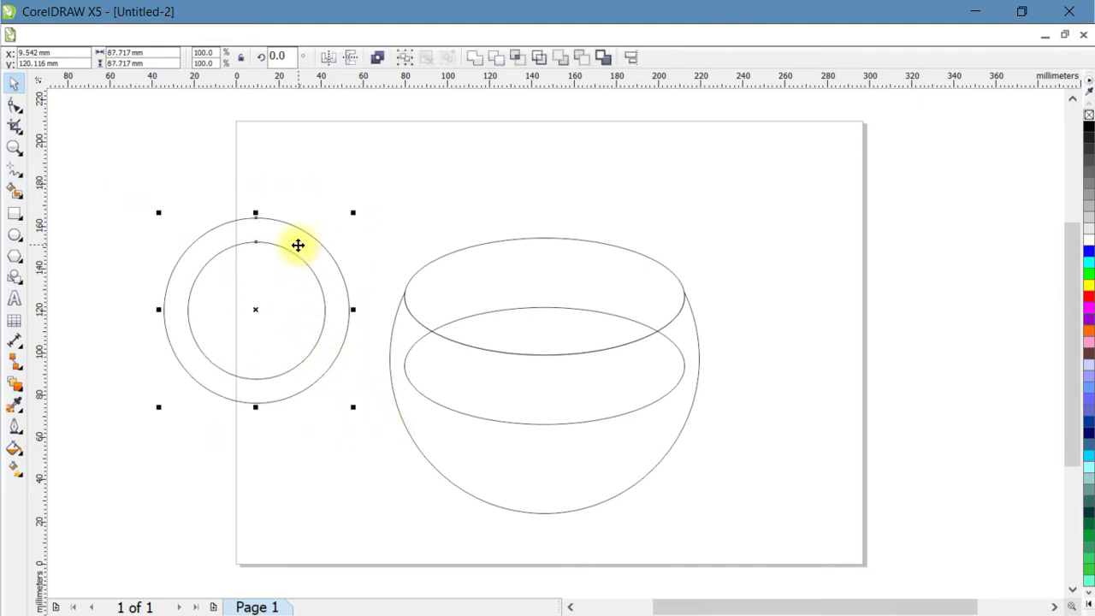
Combine the two handle circles into one ring and bring up its skew handles.
{"action": "left_click", "coordinate": [581, 58]}
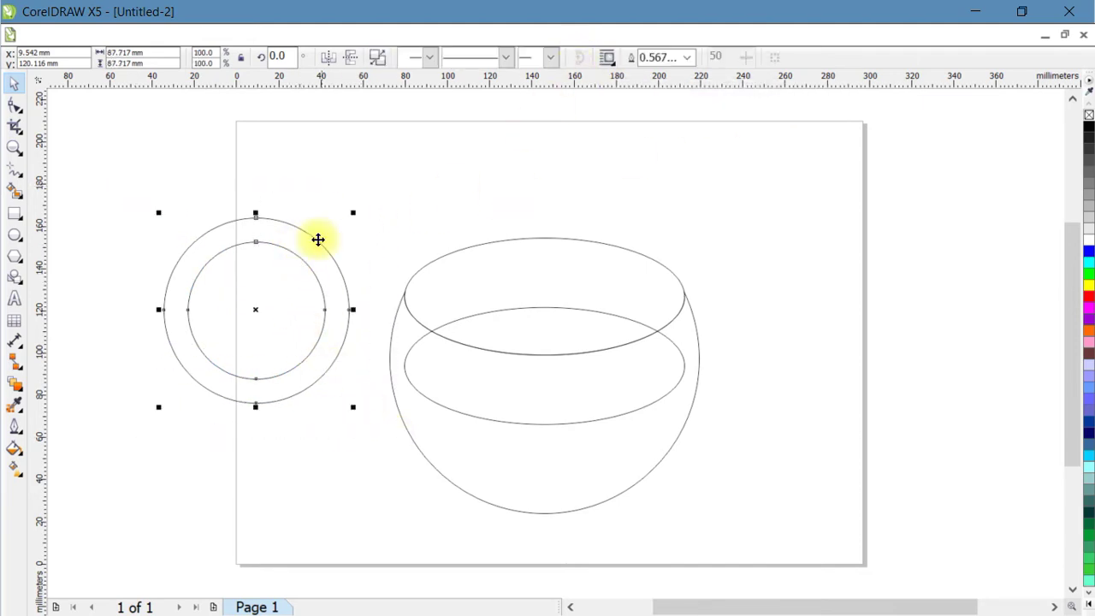
{"action": "left_click", "coordinate": [333, 206]}
{"action": "left_click", "coordinate": [296, 241]}
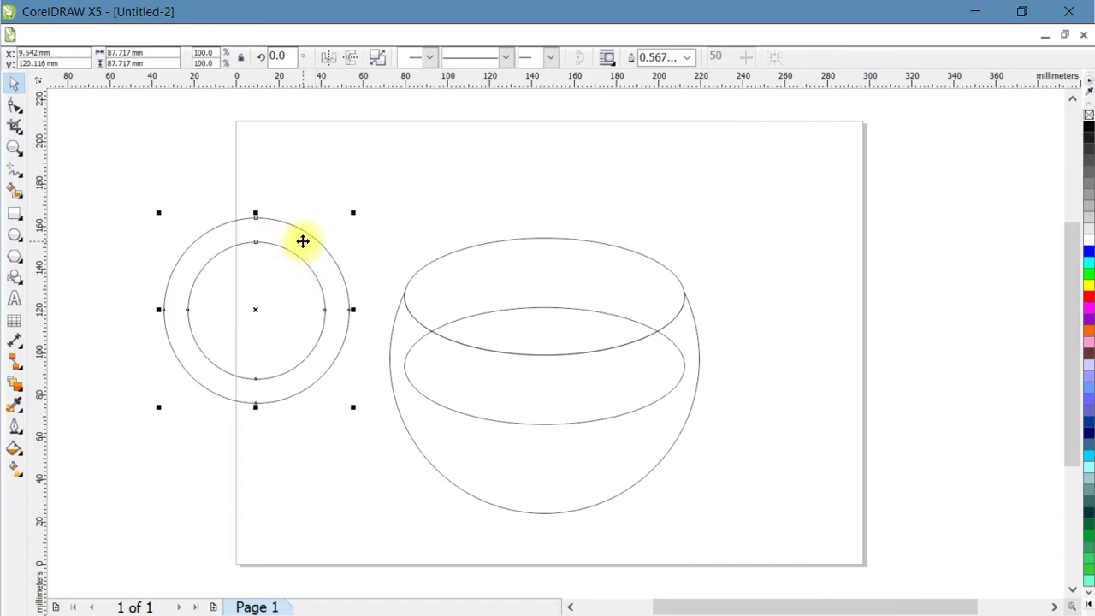
{"action": "left_click", "coordinate": [303, 242]}
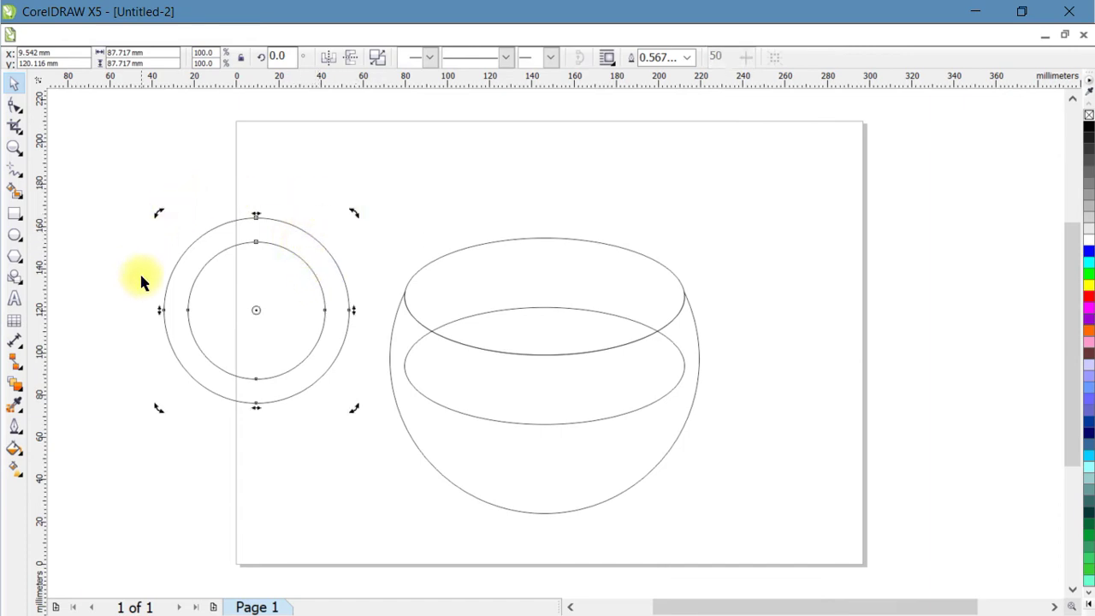
Skew the ring into a slanted oval, scale it to 81%, and place it at the bowl's lower right.
{"action": "left_click_drag", "start_coordinate": [354, 213], "coordinate": [322, 246]}
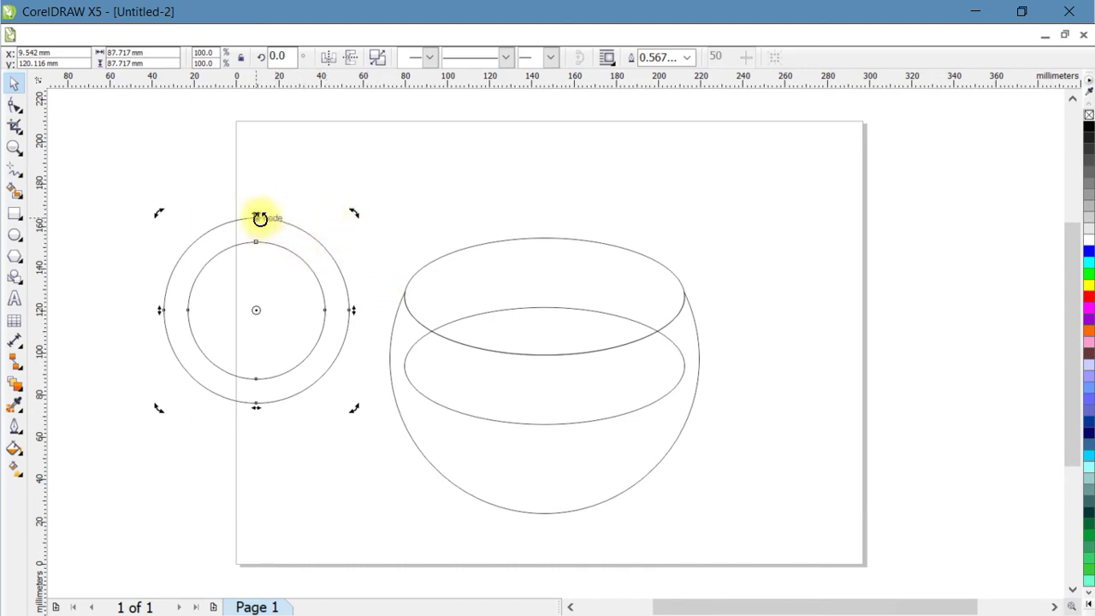
{"action": "left_click_drag", "start_coordinate": [257, 212], "coordinate": [429, 228]}
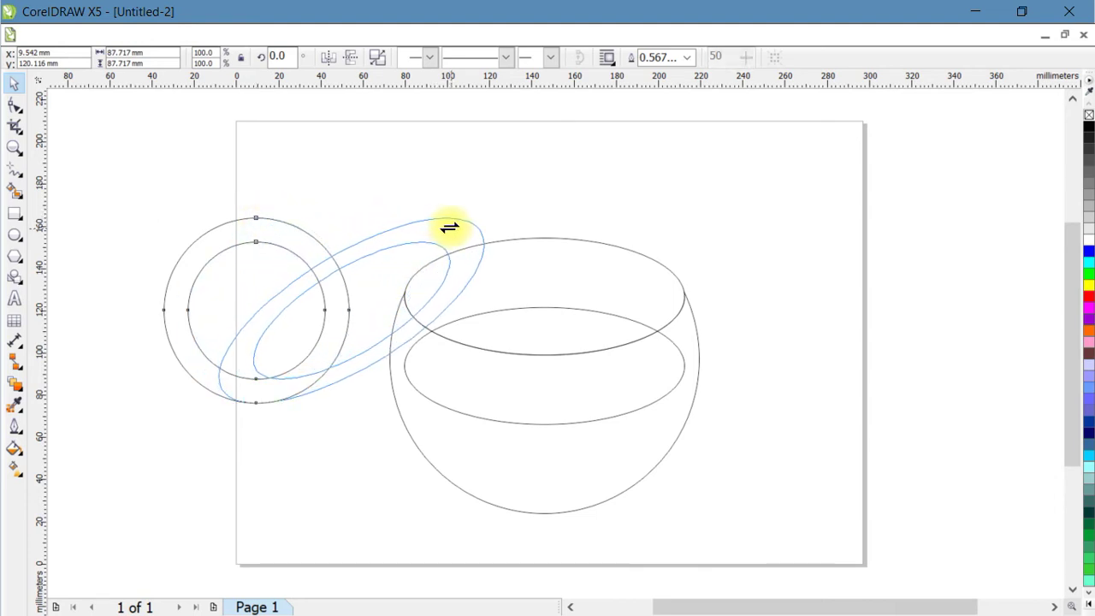
{"action": "mouse_move", "coordinate": [429, 227]}
{"action": "left_mouse_down"}
{"action": "mouse_move", "coordinate": [468, 231]}
{"action": "mouse_move", "coordinate": [437, 247]}
{"action": "mouse_move", "coordinate": [734, 351]}
{"action": "left_mouse_up"}
{"action": "left_click", "coordinate": [440, 187]}
{"action": "left_click", "coordinate": [433, 229]}
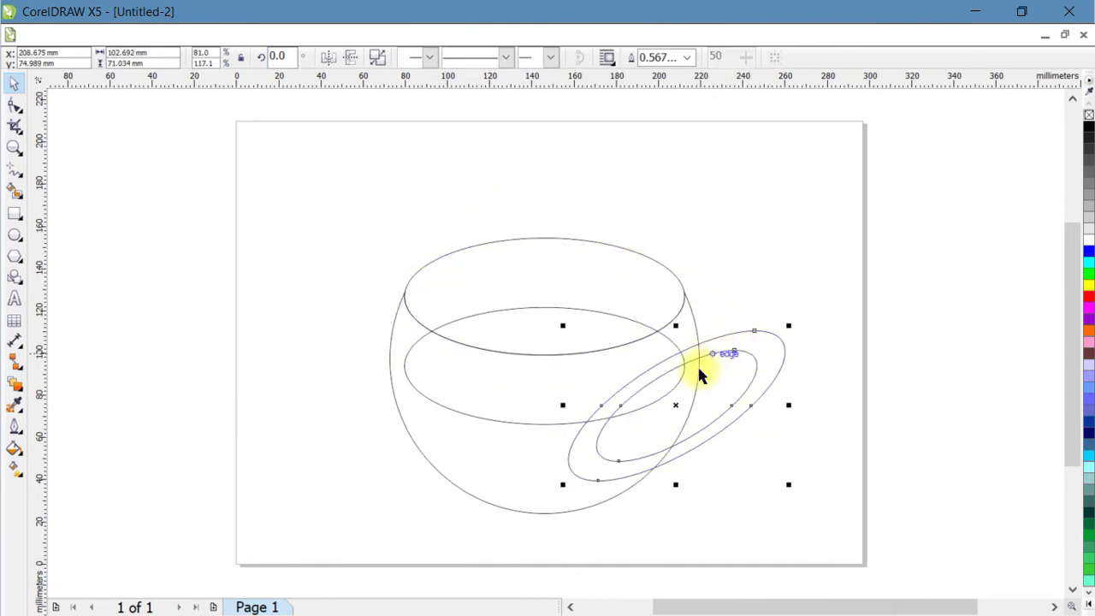
Weld the bowl and handle into one outline and shift the whole cup up-left.
{"action": "left_click", "coordinate": [504, 464], "text": "shift"}
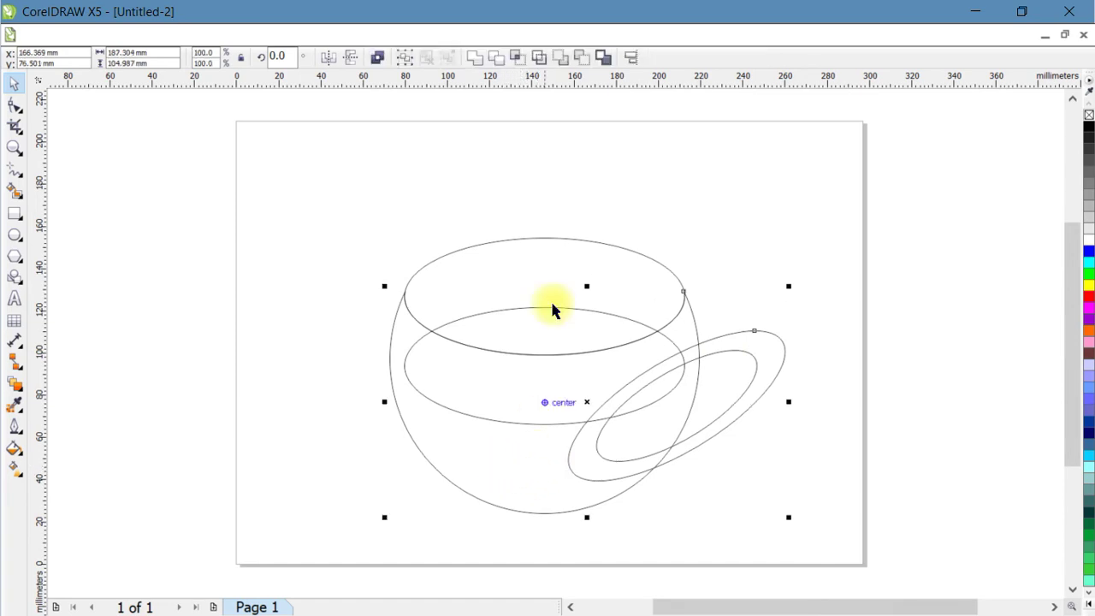
{"action": "left_click", "coordinate": [475, 66]}
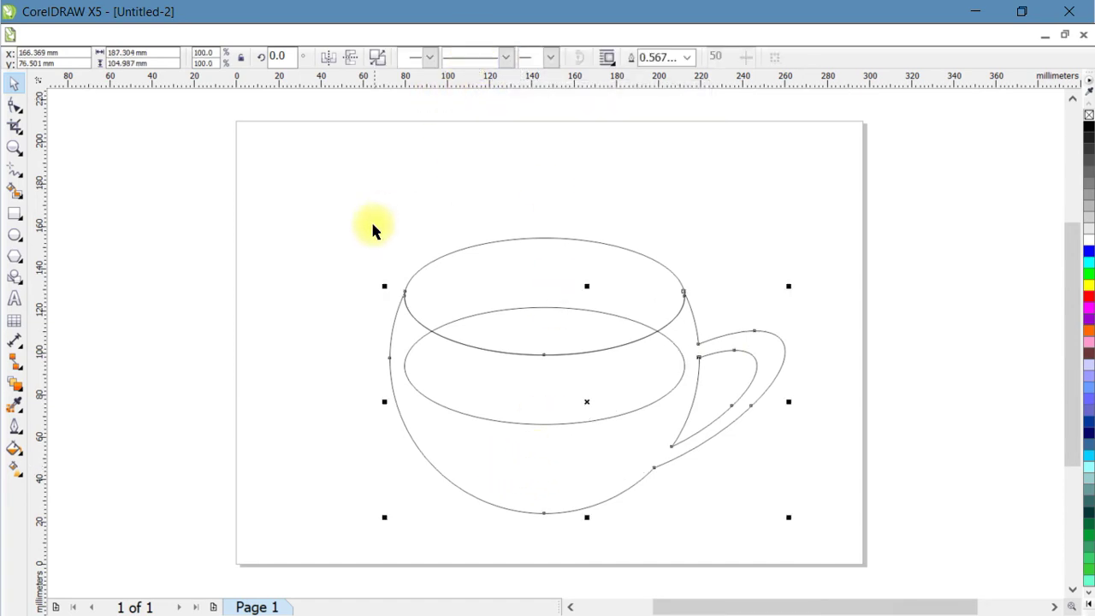
{"action": "left_click", "coordinate": [340, 220]}
{"action": "left_click_drag", "start_coordinate": [340, 217], "coordinate": [787, 548]}
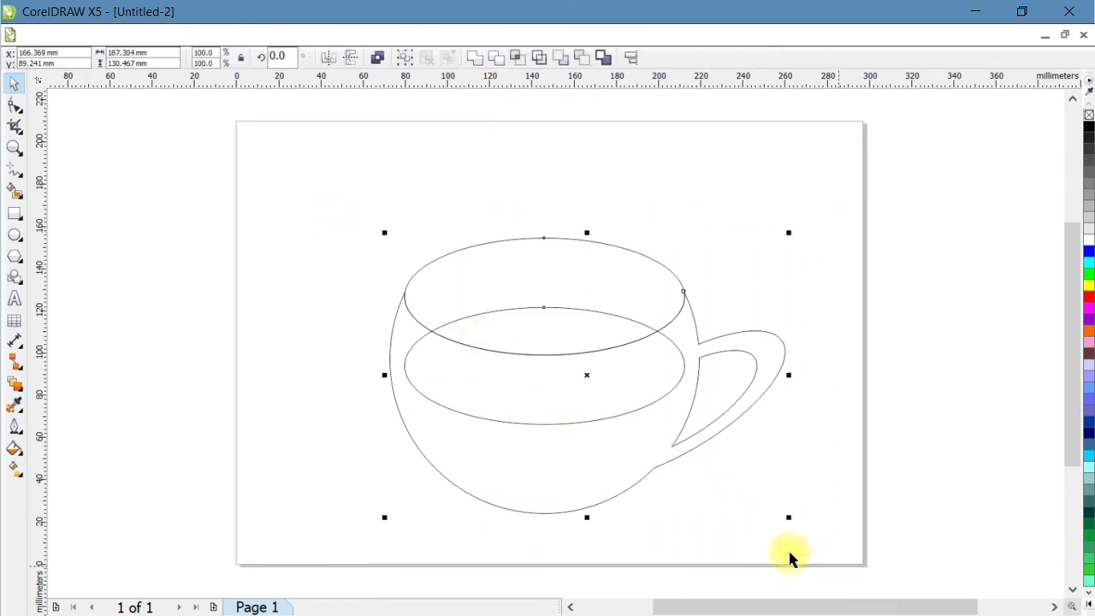
{"action": "mouse_move", "coordinate": [604, 452]}
{"action": "left_mouse_down"}
{"action": "mouse_move", "coordinate": [551, 422]}
{"action": "mouse_move", "coordinate": [572, 416]}
{"action": "left_mouse_up"}
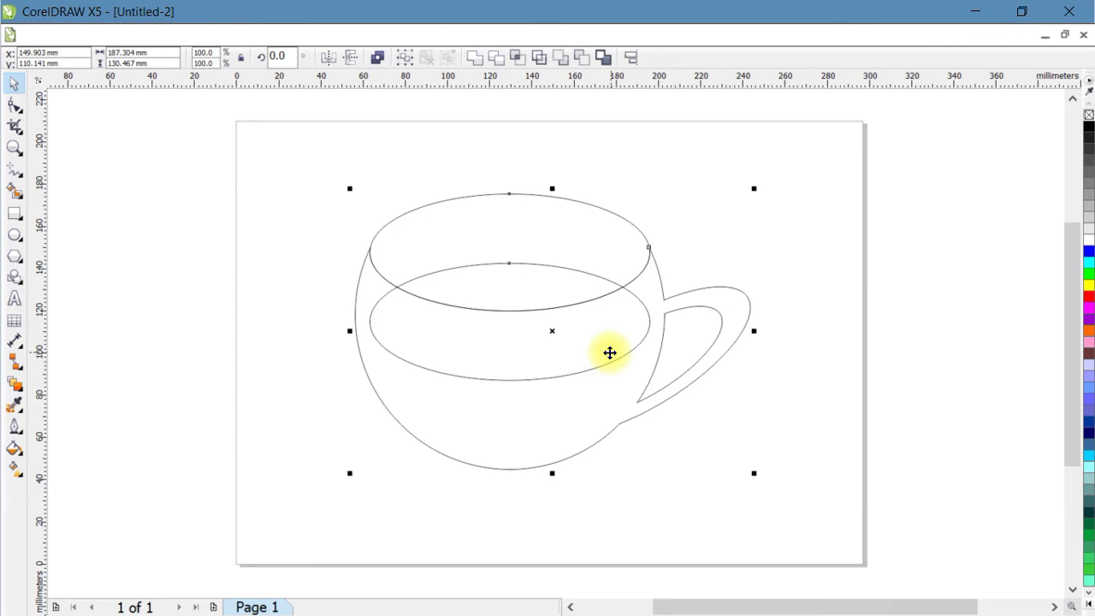
Switch to the Artistic Media tool in Brush mode with the Calligraphy category.
{"action": "left_click", "coordinate": [20, 173]}
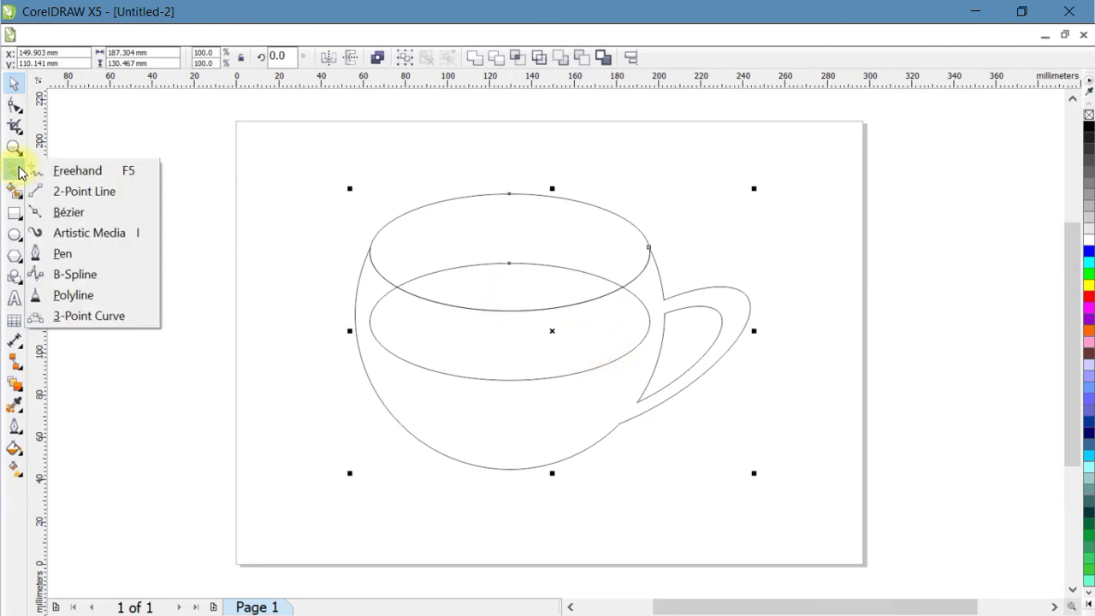
{"action": "left_click", "coordinate": [107, 240]}
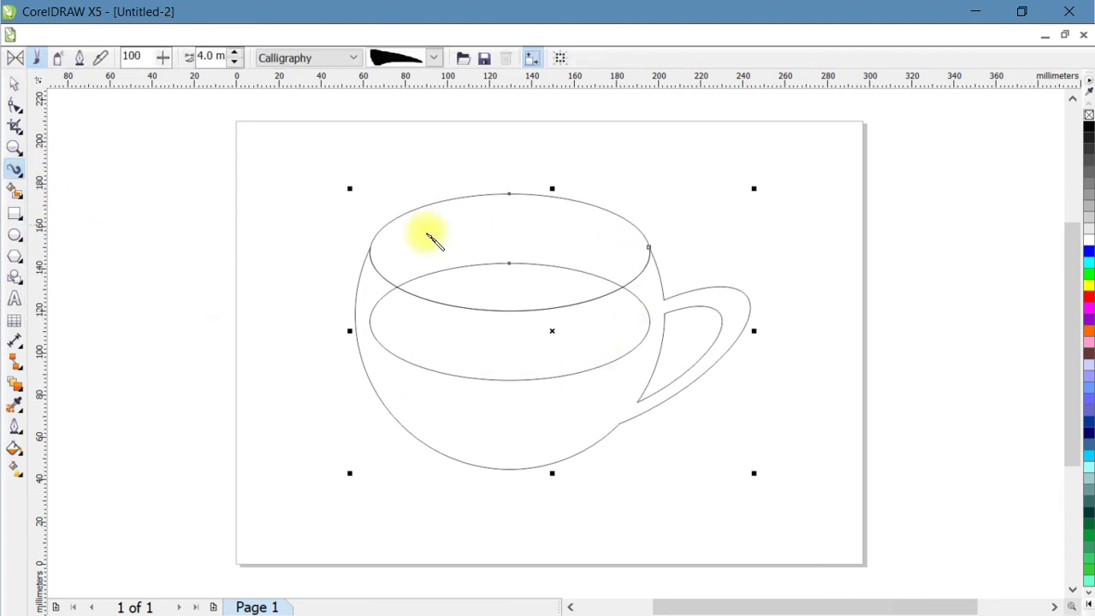
{"action": "left_click", "coordinate": [36, 58]}
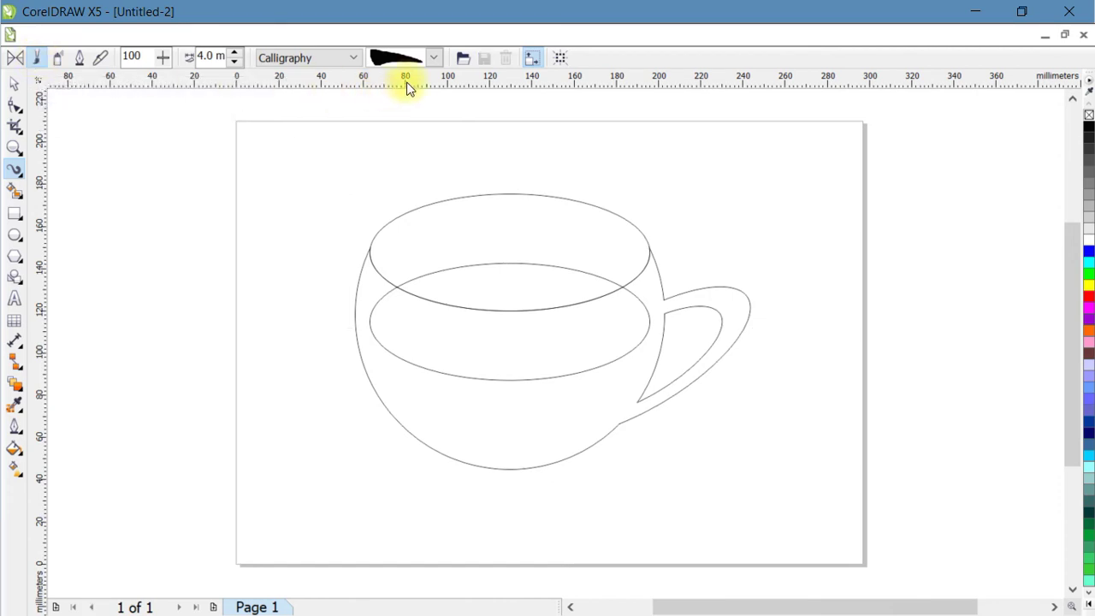
{"action": "left_click", "coordinate": [354, 58]}
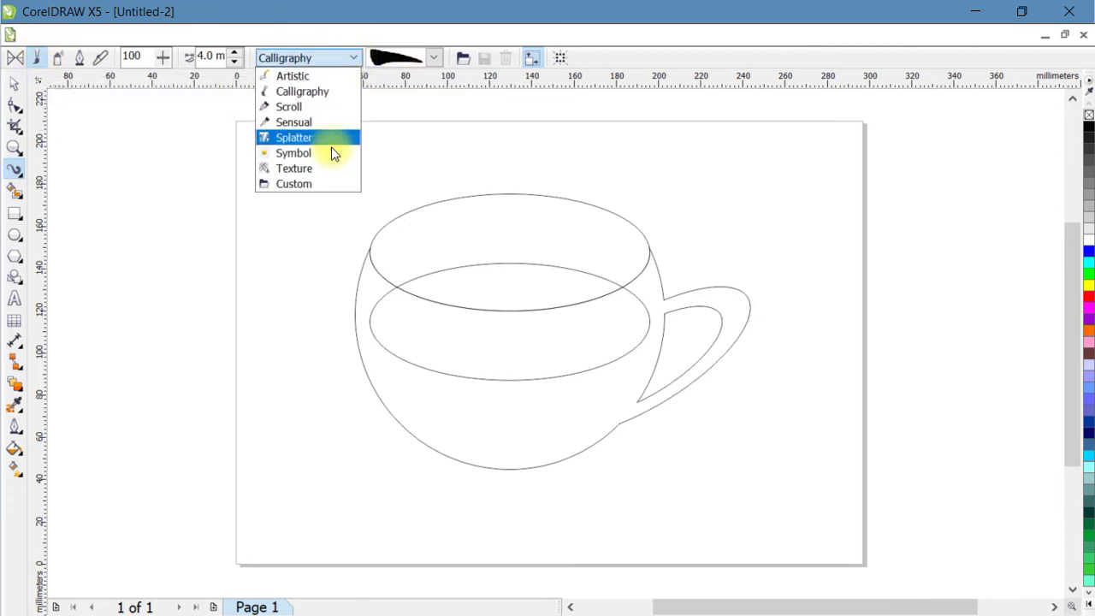
{"action": "left_click", "coordinate": [308, 93]}
Choose a tapered wedge brushstroke, then marquee-select the entire cup.
{"action": "left_click", "coordinate": [434, 59]}
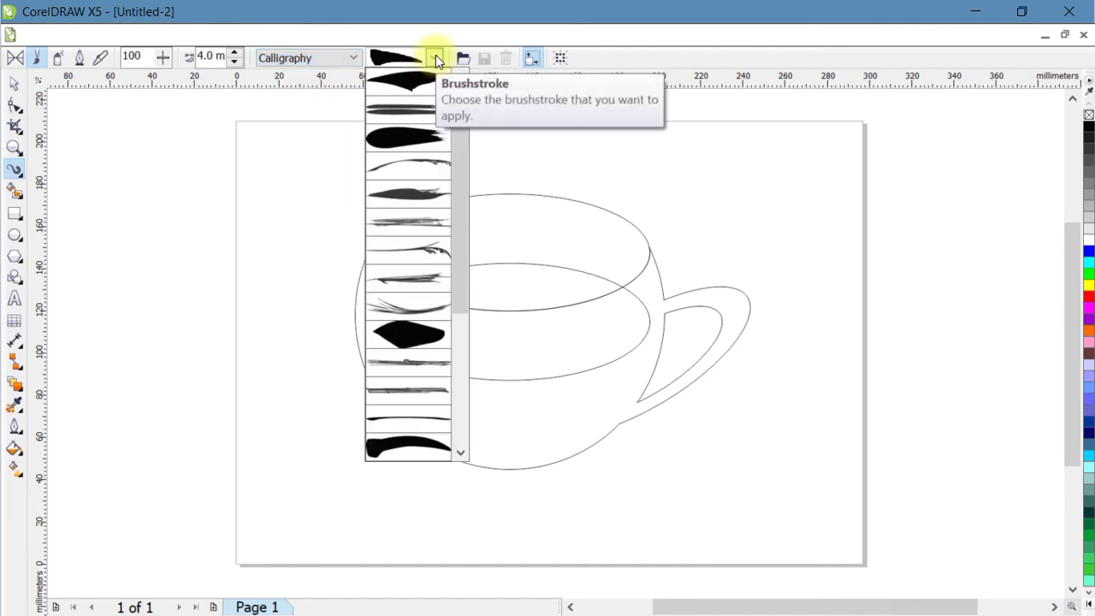
{"action": "left_click_drag", "start_coordinate": [460, 232], "coordinate": [471, 397]}
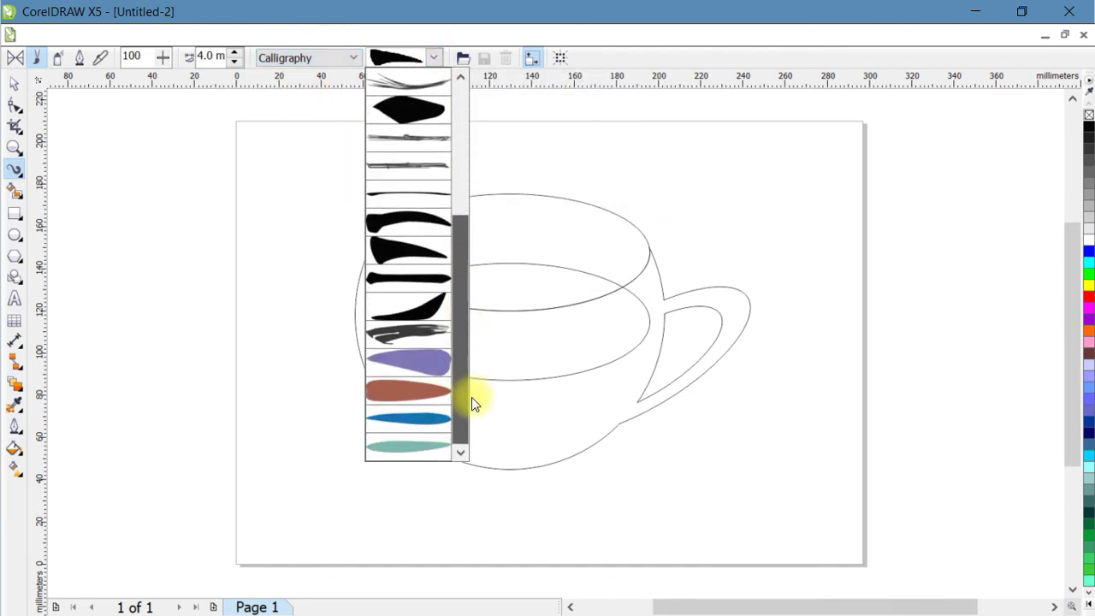
{"action": "left_click", "coordinate": [392, 245]}
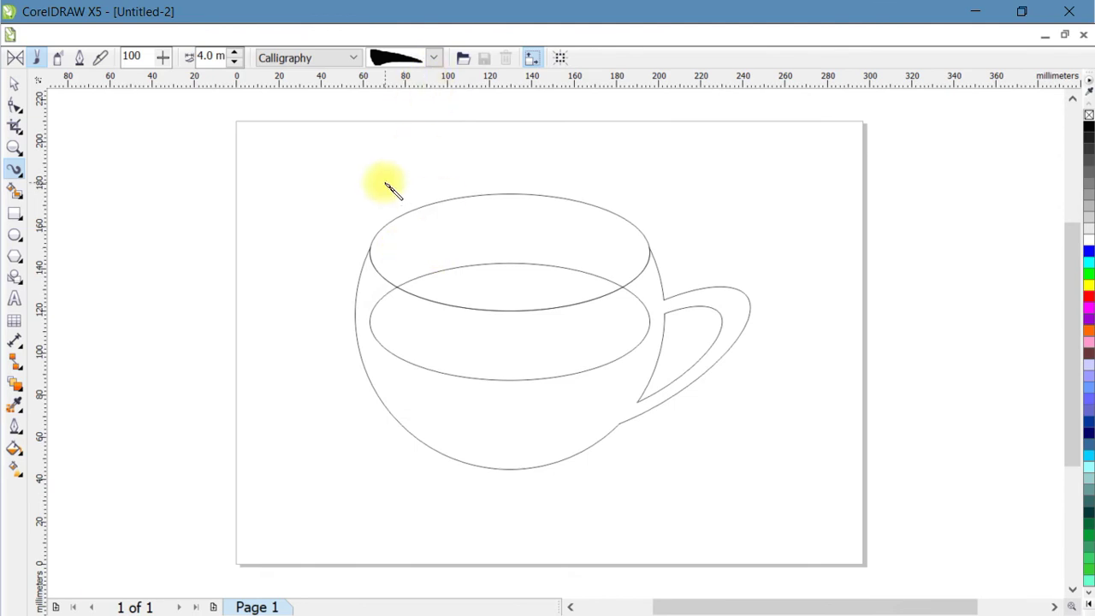
{"action": "left_click", "coordinate": [14, 83]}
{"action": "left_click_drag", "start_coordinate": [283, 163], "coordinate": [774, 507]}
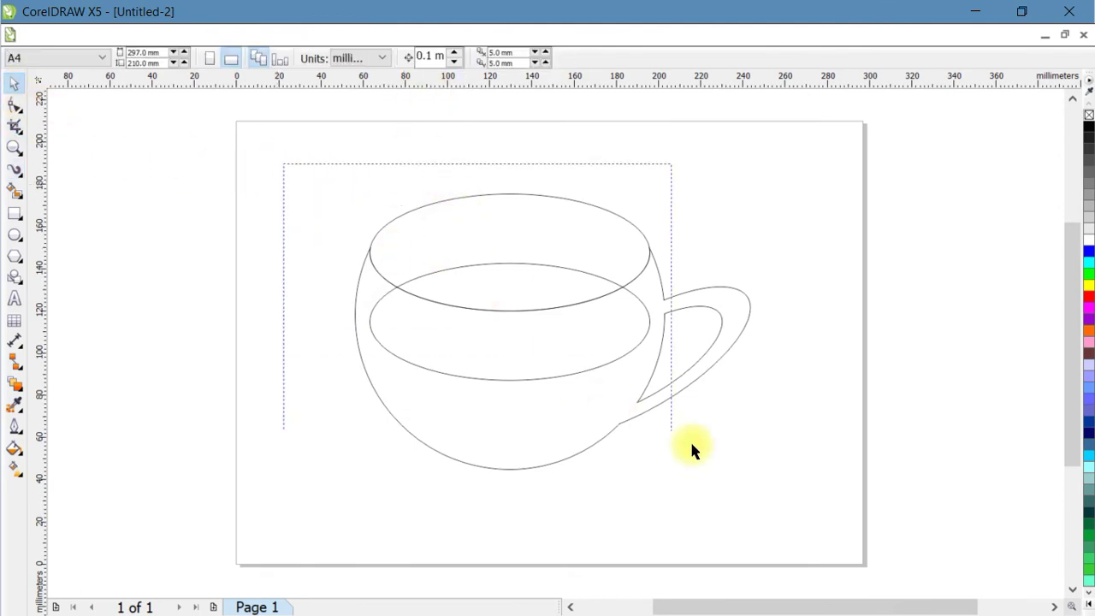
Try several brushstroke shapes and apply a thick tapered black calligraphy stroke to all cup outlines.
{"action": "left_click", "coordinate": [14, 171]}
{"action": "left_click", "coordinate": [432, 58]}
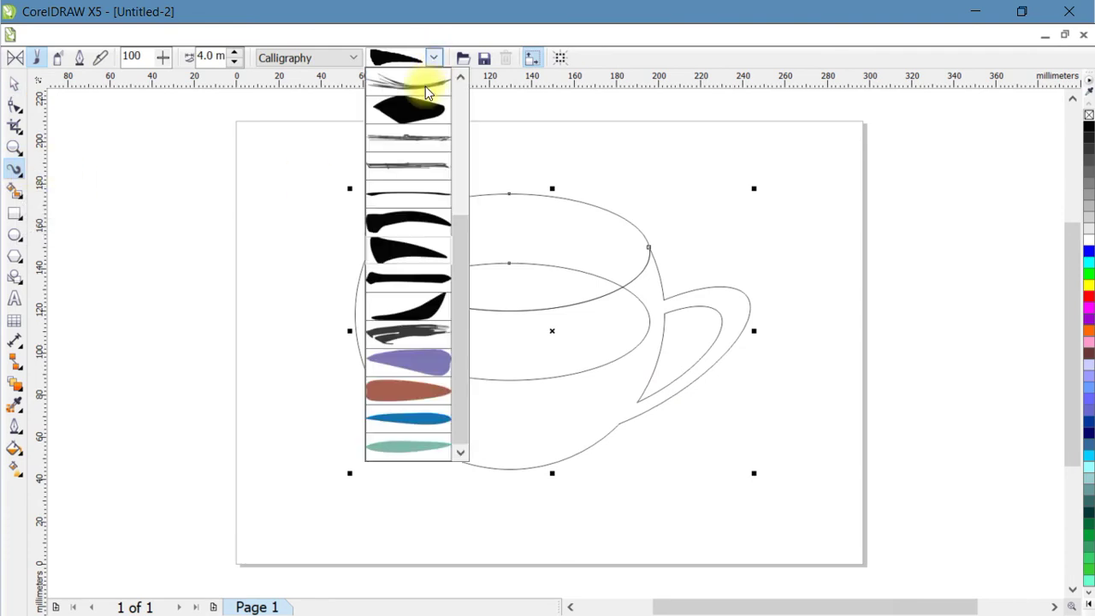
{"action": "left_click", "coordinate": [407, 278]}
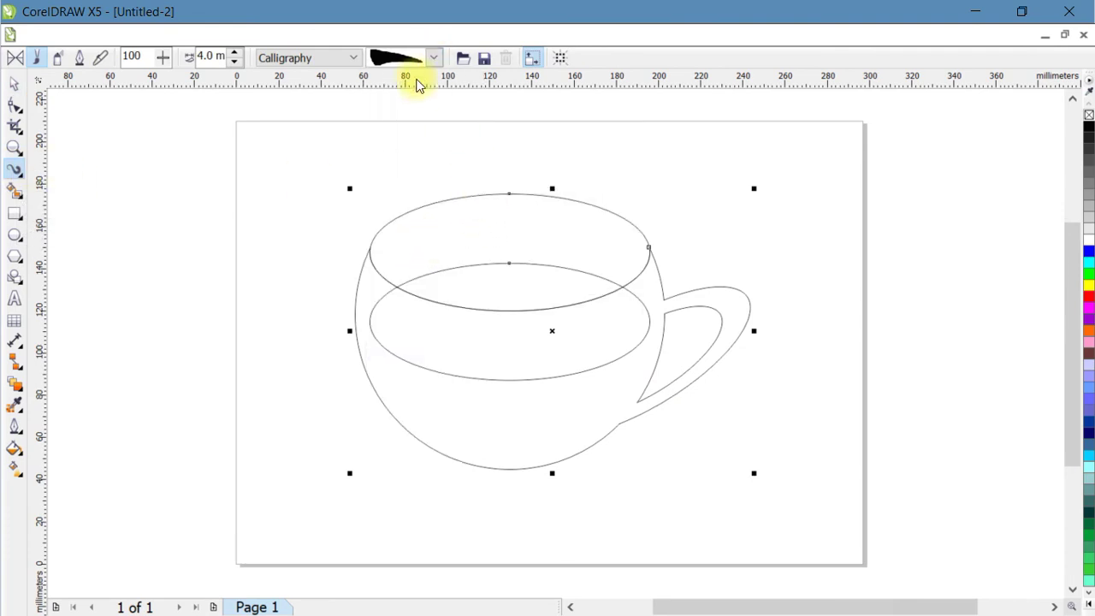
{"action": "left_click", "coordinate": [434, 58]}
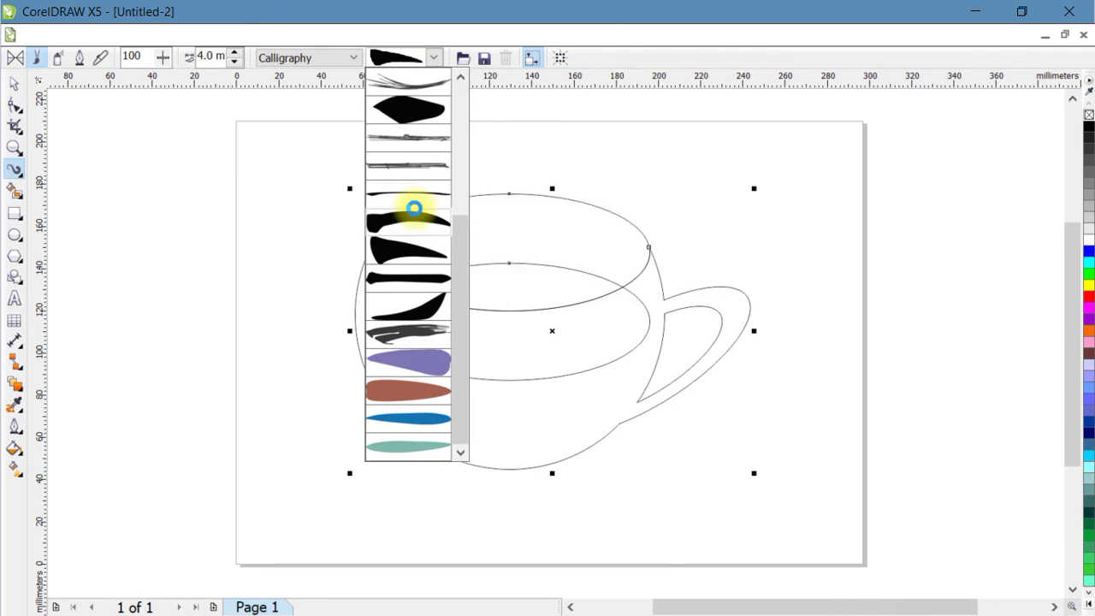
{"action": "left_click", "coordinate": [416, 210]}
{"action": "left_click", "coordinate": [434, 57]}
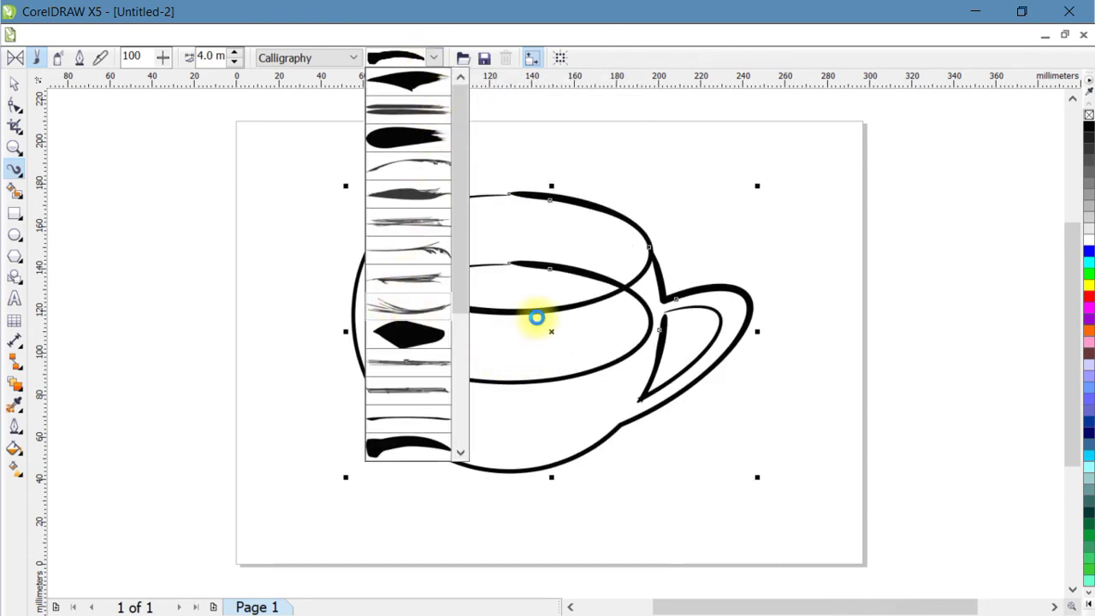
{"action": "left_click", "coordinate": [434, 57]}
{"action": "left_click_drag", "start_coordinate": [462, 251], "coordinate": [460, 323]}
{"action": "scroll", "coordinate": [459, 324], "scroll_direction": "down", "scroll_amount": 1}
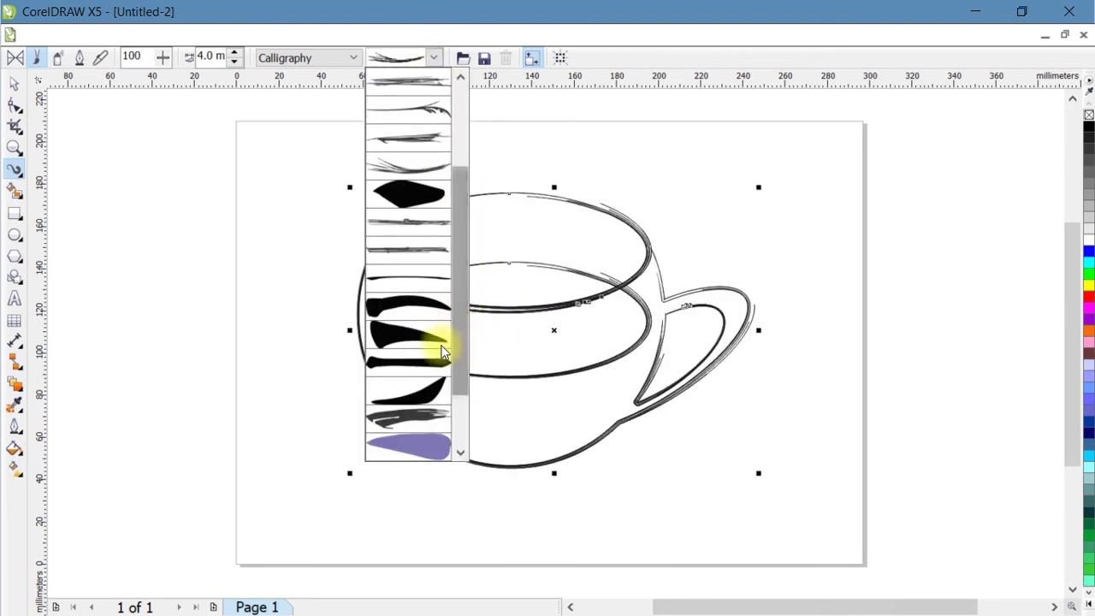
{"action": "left_click", "coordinate": [407, 325]}
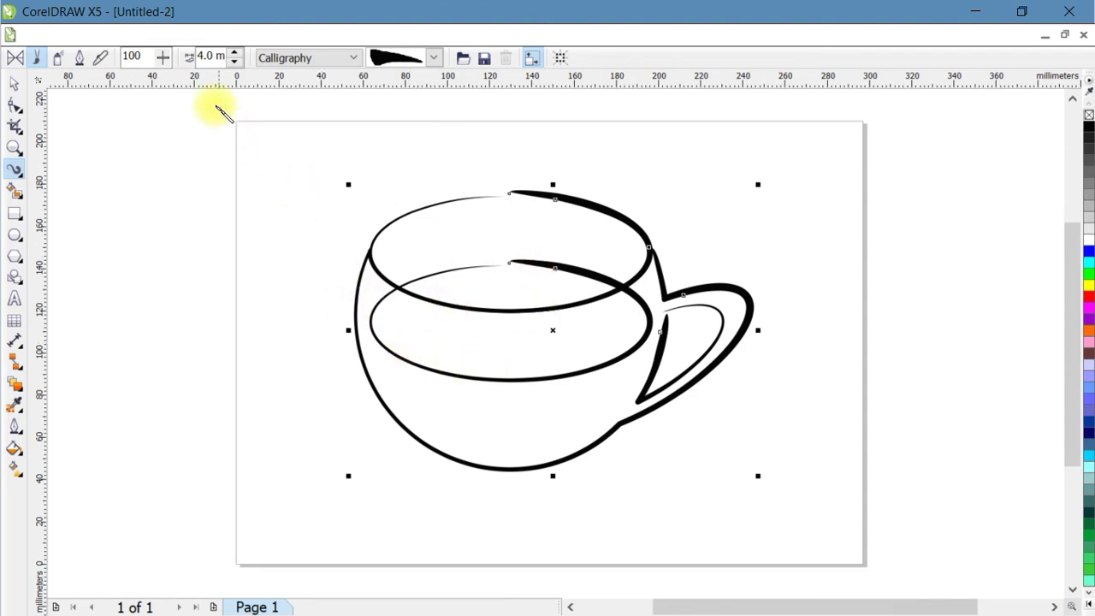
Reduce the calligraphic stroke width from 4.0 mm to 2 mm.
{"action": "double_click", "coordinate": [208, 56]}
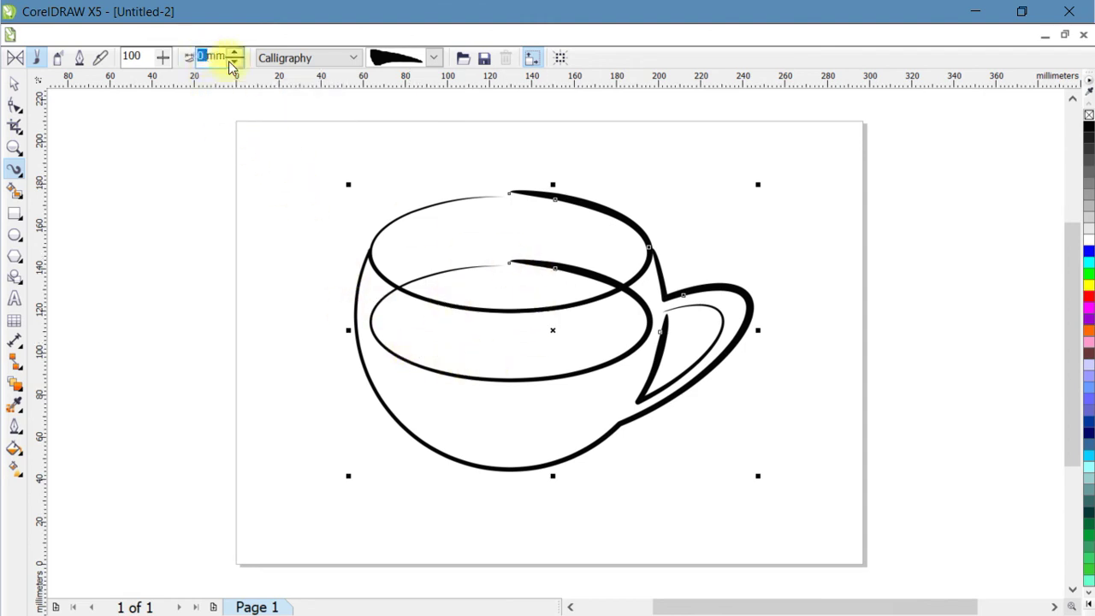
{"action": "type", "text": "2."}
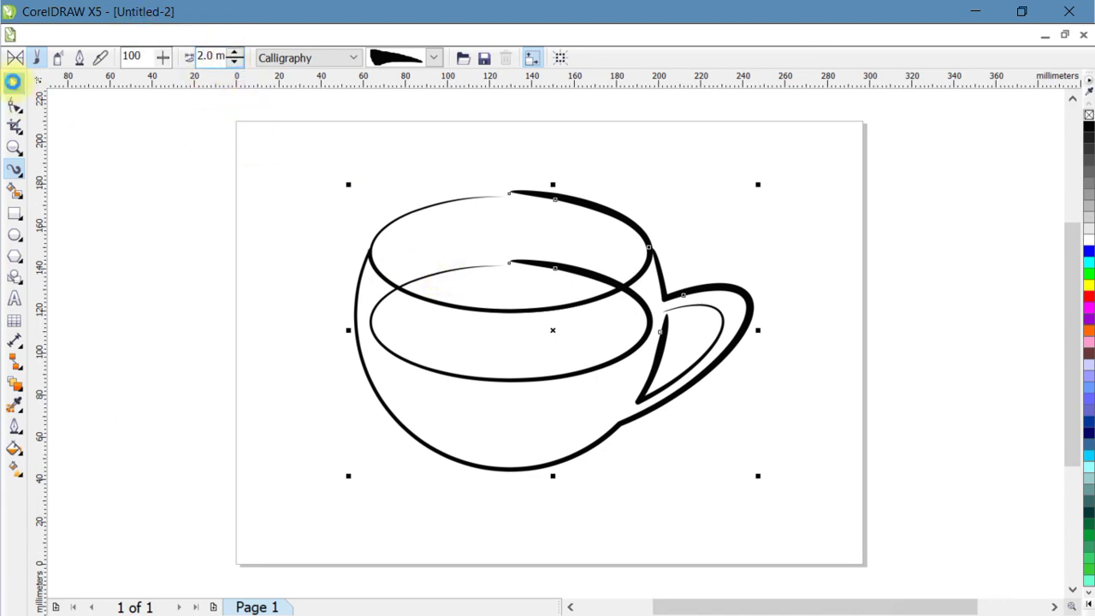
{"action": "left_click", "coordinate": [13, 82]}
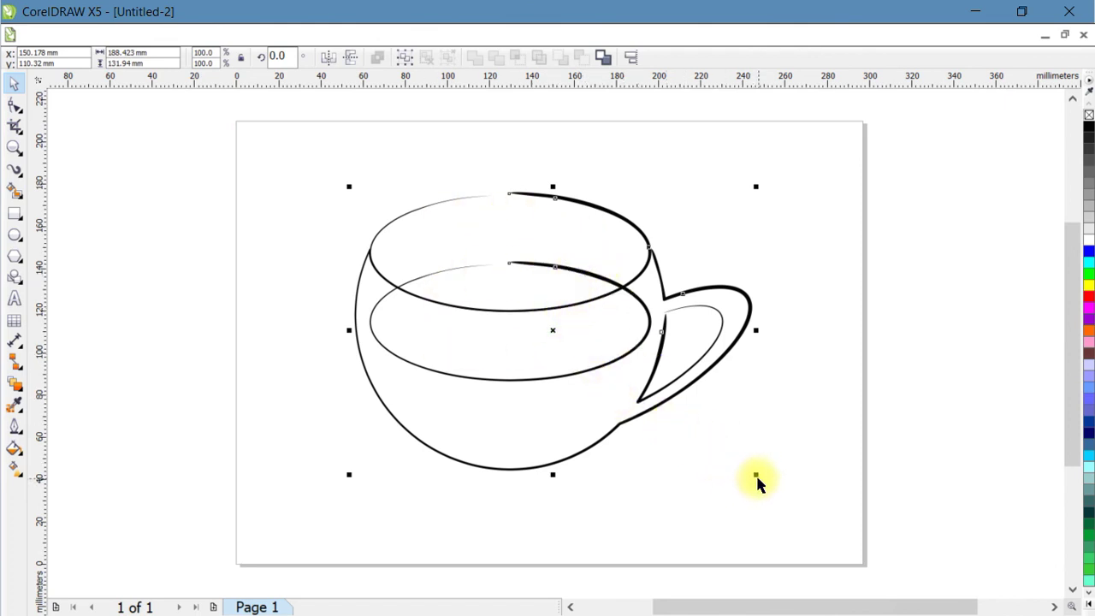
Drag the cup's lower-right corner inward to scale it to about 179.5 by 125.7 mm.
{"action": "left_click_drag", "start_coordinate": [755, 476], "coordinate": [736, 461]}
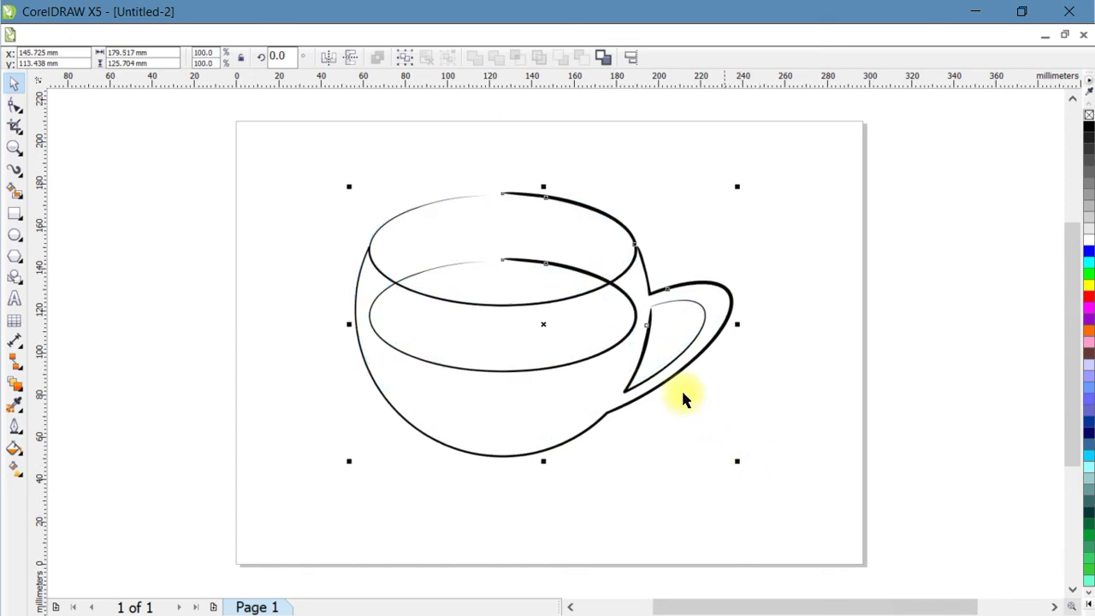